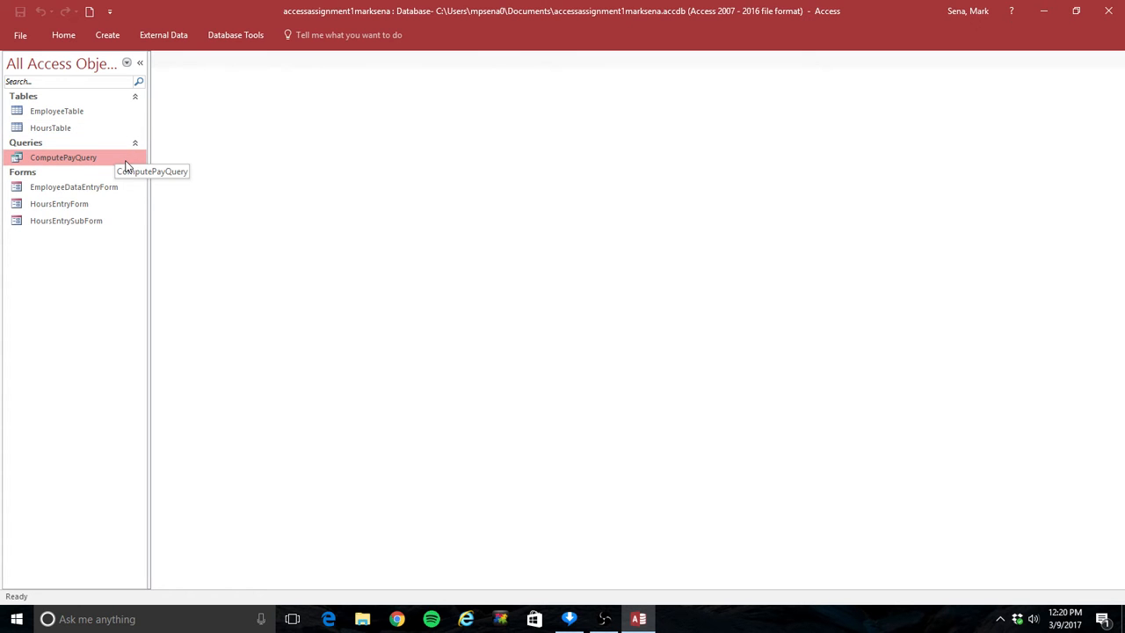
- Open ComputePayQuery to review its records, and close it again
{"action": "double_click", "coordinate": [93, 160]}
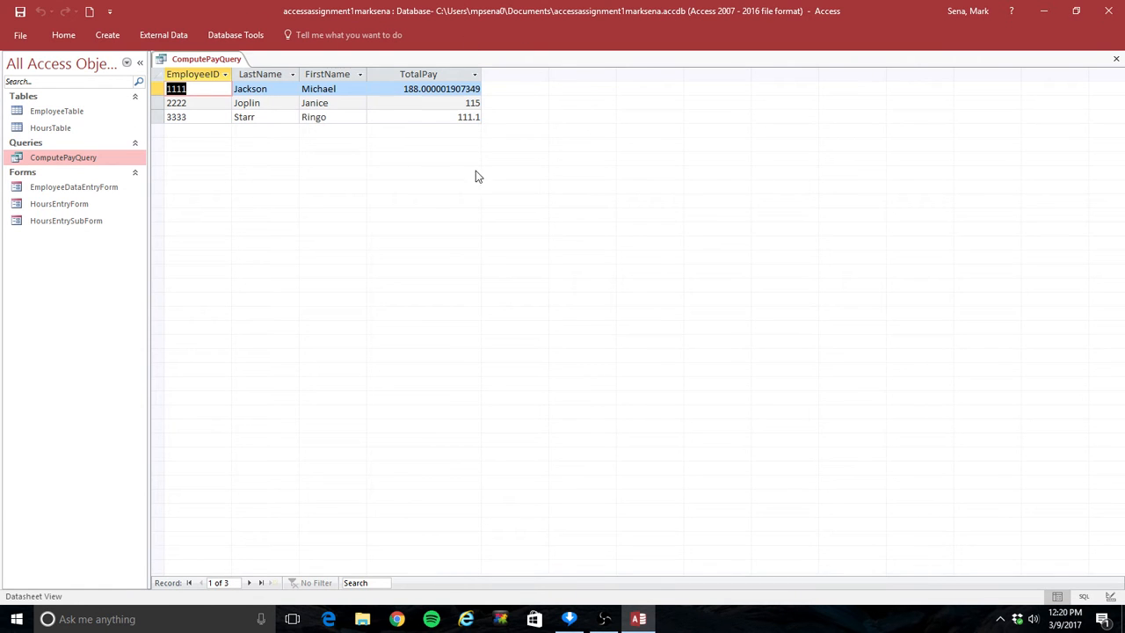
{"action": "left_click", "coordinate": [1117, 59]}
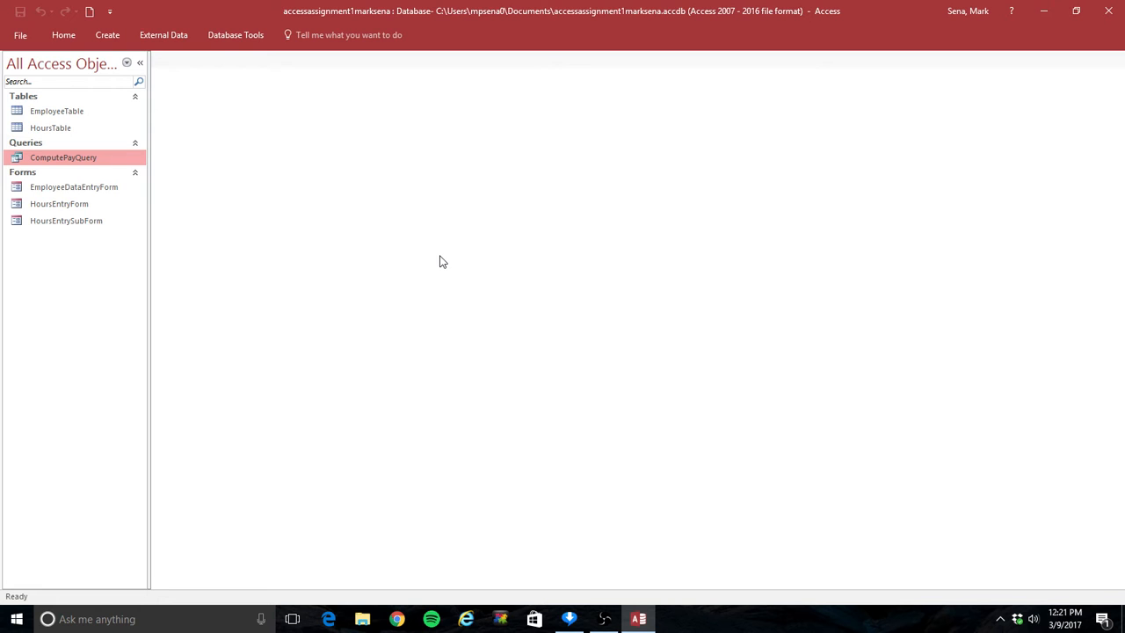
- Start a Report Wizard report from ComputePayQuery with all fields, no grouping or sorting, and a tabular portrait layout
{"action": "left_click", "coordinate": [108, 37]}
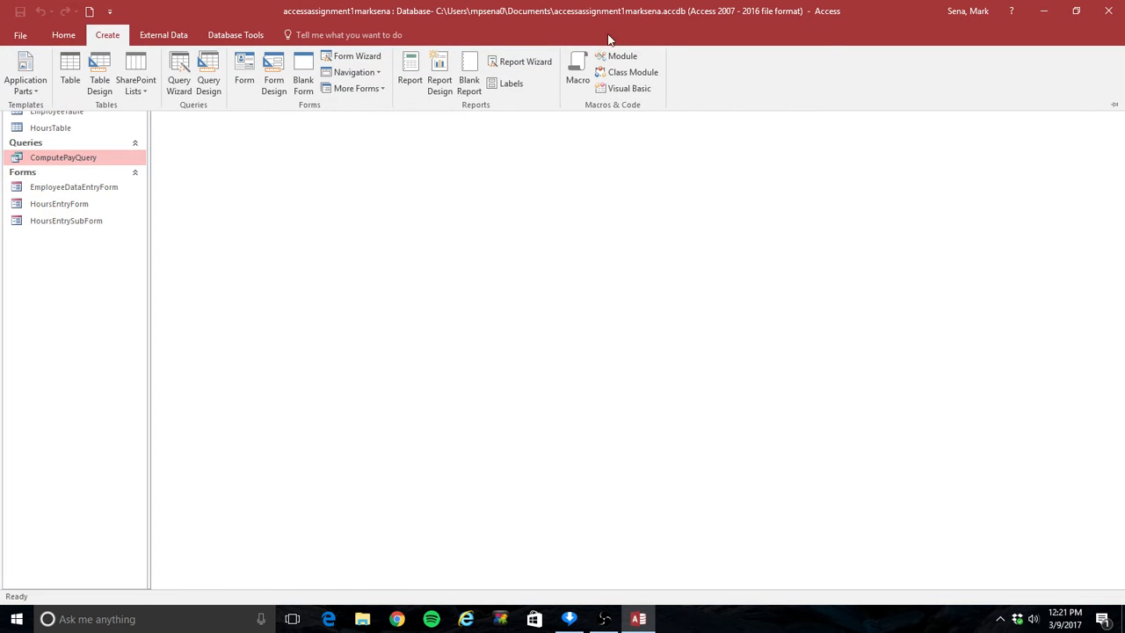
{"action": "left_click", "coordinate": [517, 61]}
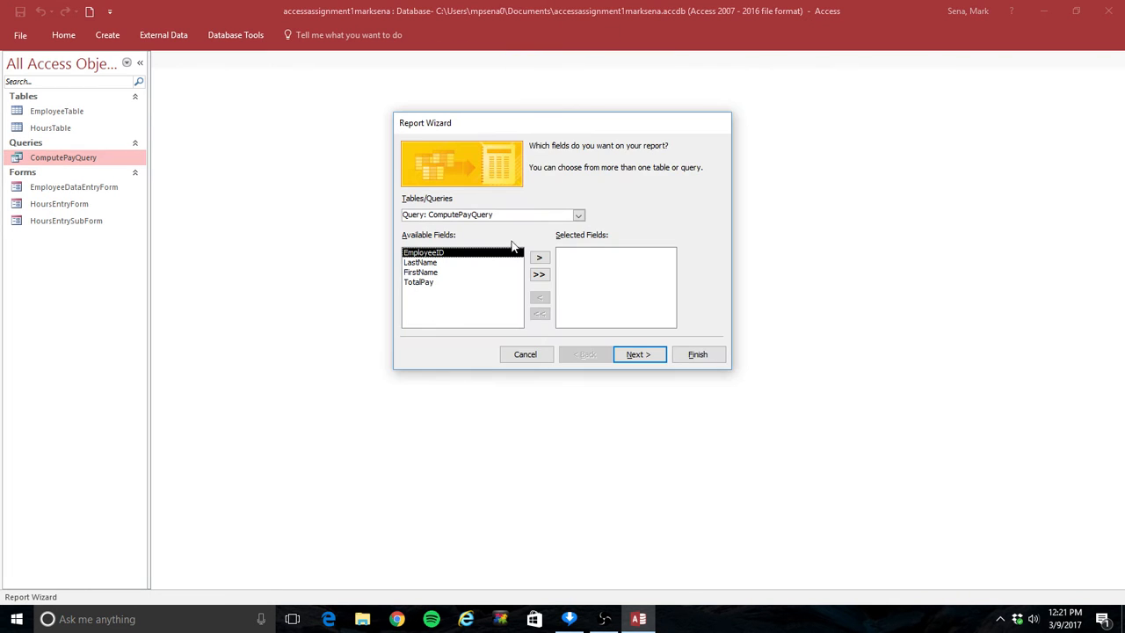
{"action": "left_click", "coordinate": [539, 274]}
{"action": "left_click", "coordinate": [647, 355]}
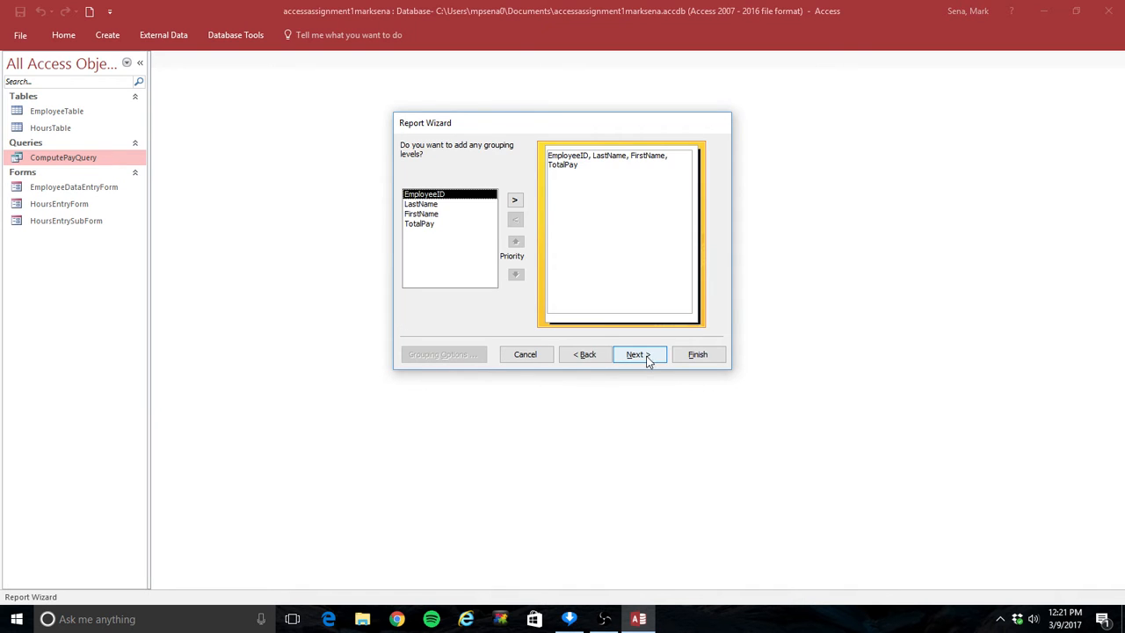
{"action": "left_click", "coordinate": [648, 359]}
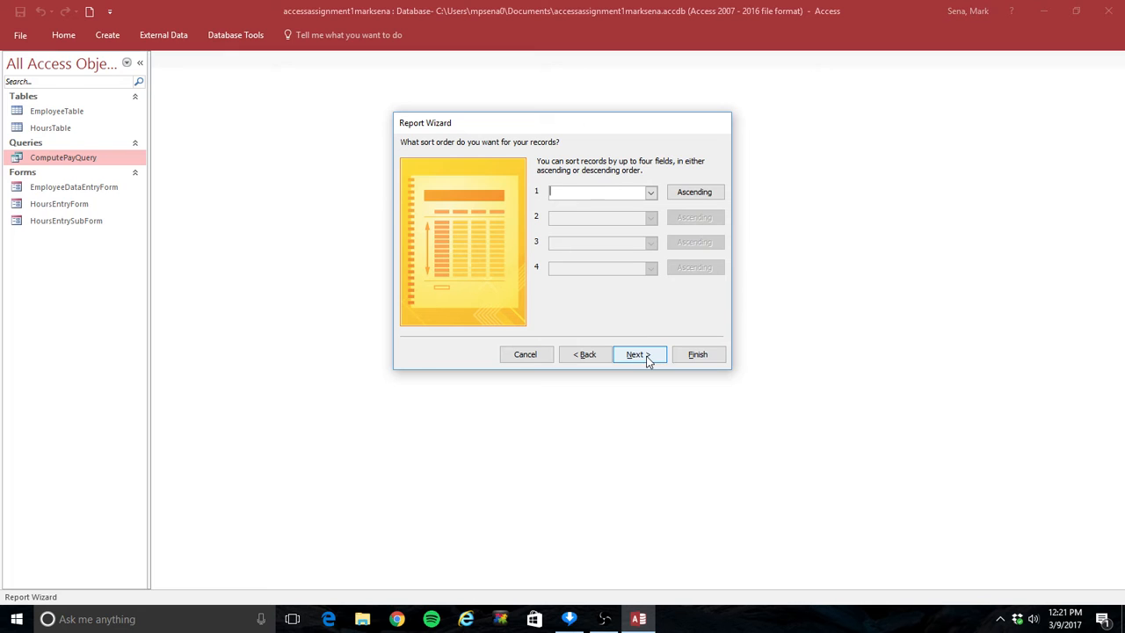
{"action": "left_click", "coordinate": [648, 359]}
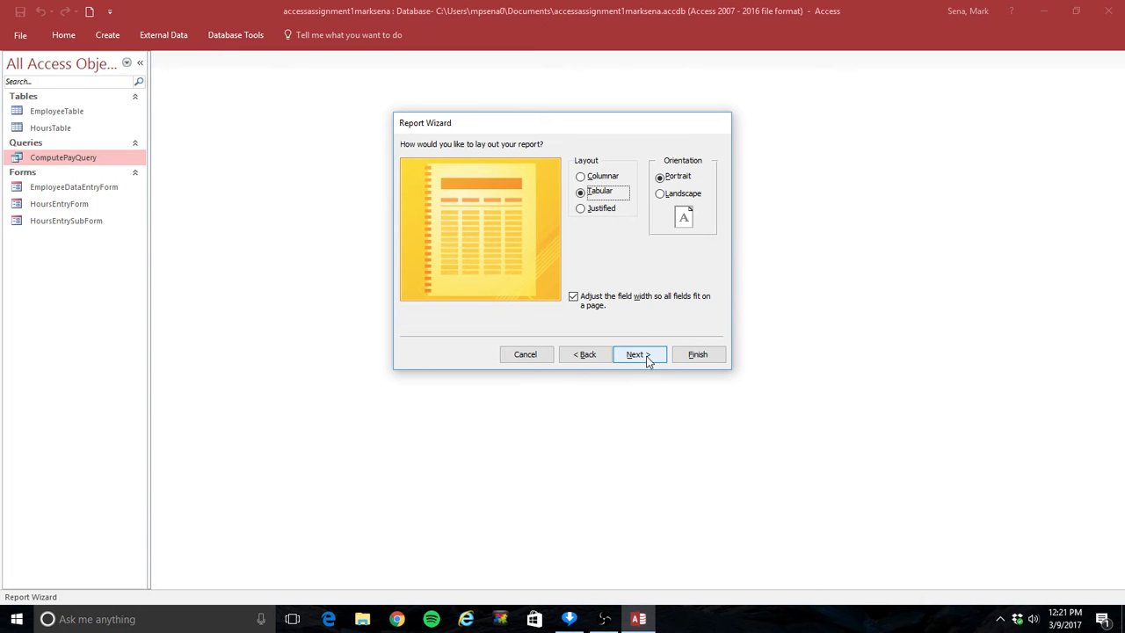
{"action": "left_click", "coordinate": [648, 359]}
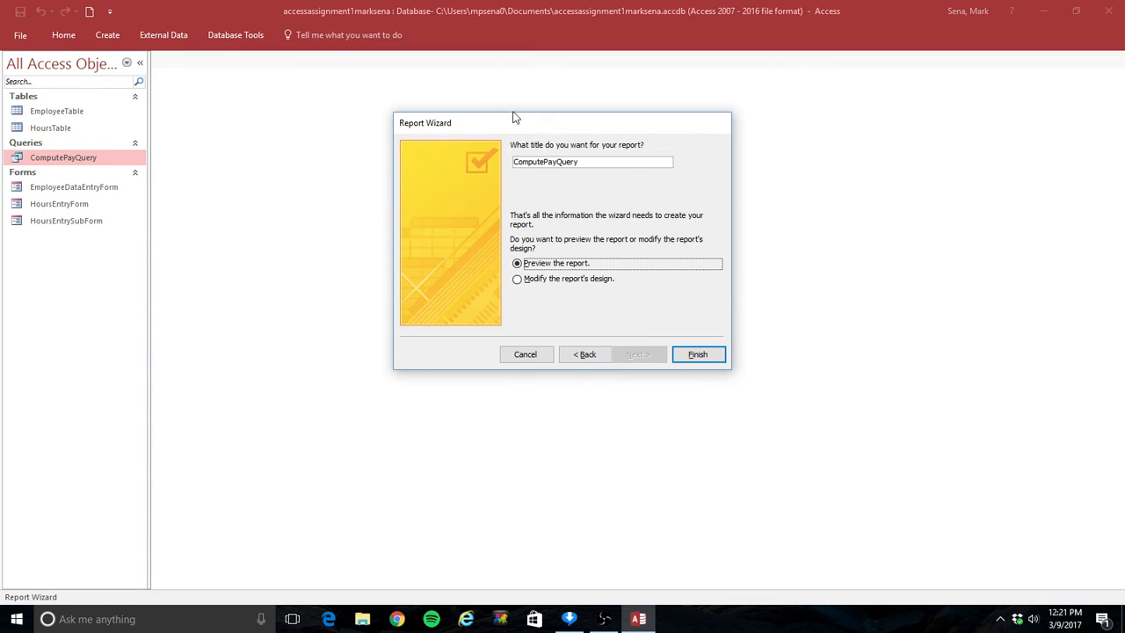
- Title the report PayrollReport and finish the wizard with a preview of the report
{"action": "left_click_drag", "start_coordinate": [603, 160], "coordinate": [475, 154]}
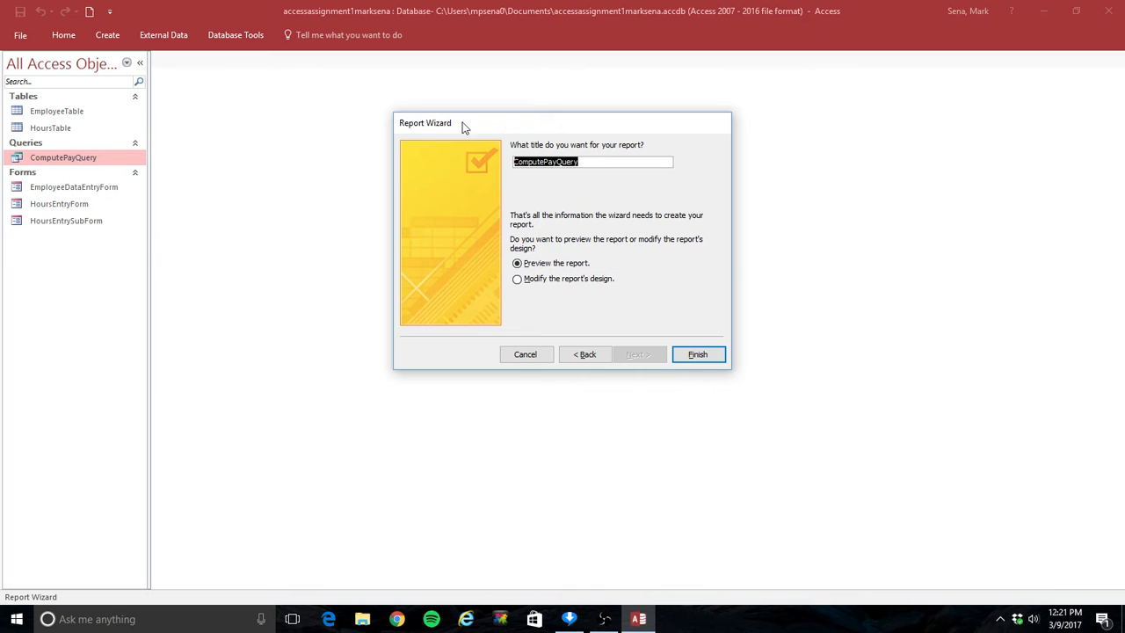
{"action": "type", "text": "PayrollReport"}
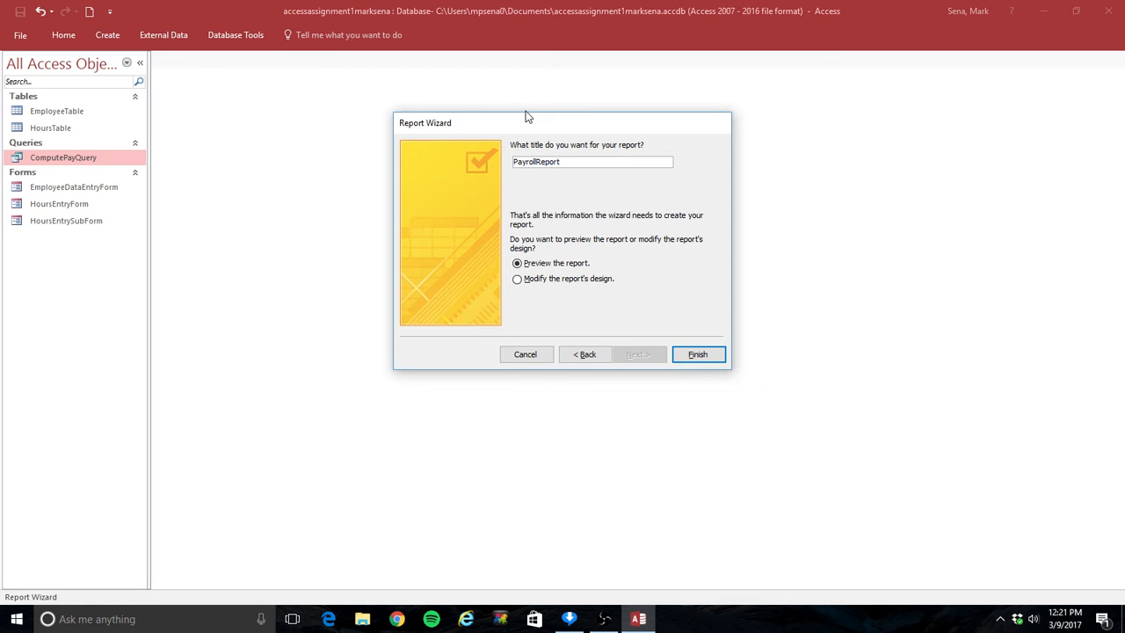
{"action": "left_click", "coordinate": [698, 354]}
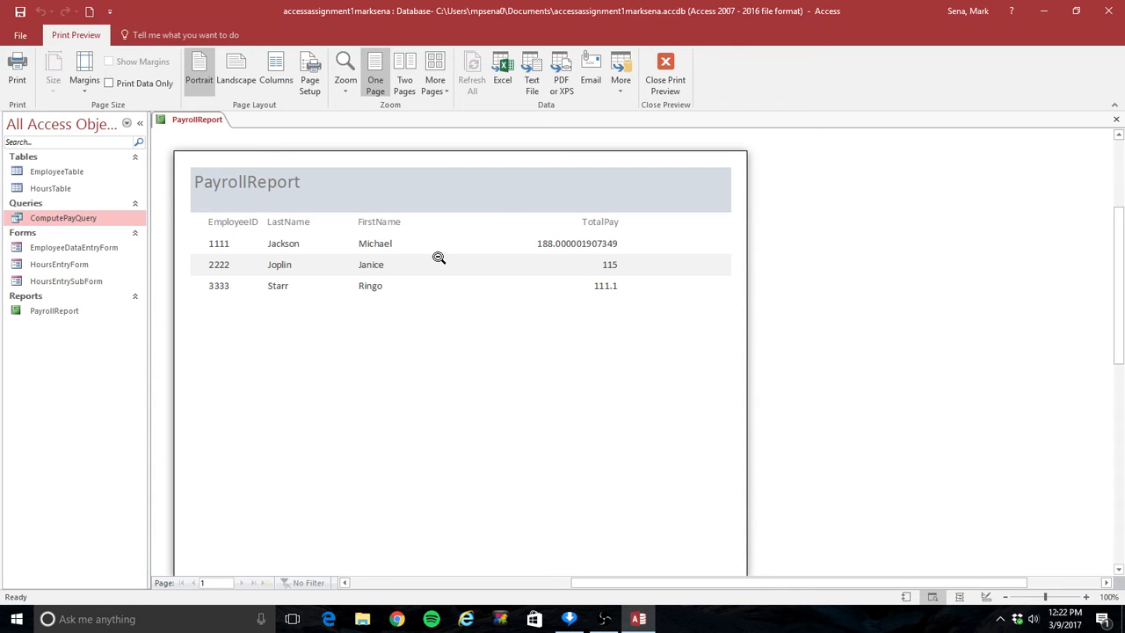
- Open PayrollReport in Design View and change the title in the report header to "Payroll Report"
{"action": "left_click", "coordinate": [80, 314]}
{"action": "right_click", "coordinate": [72, 250]}
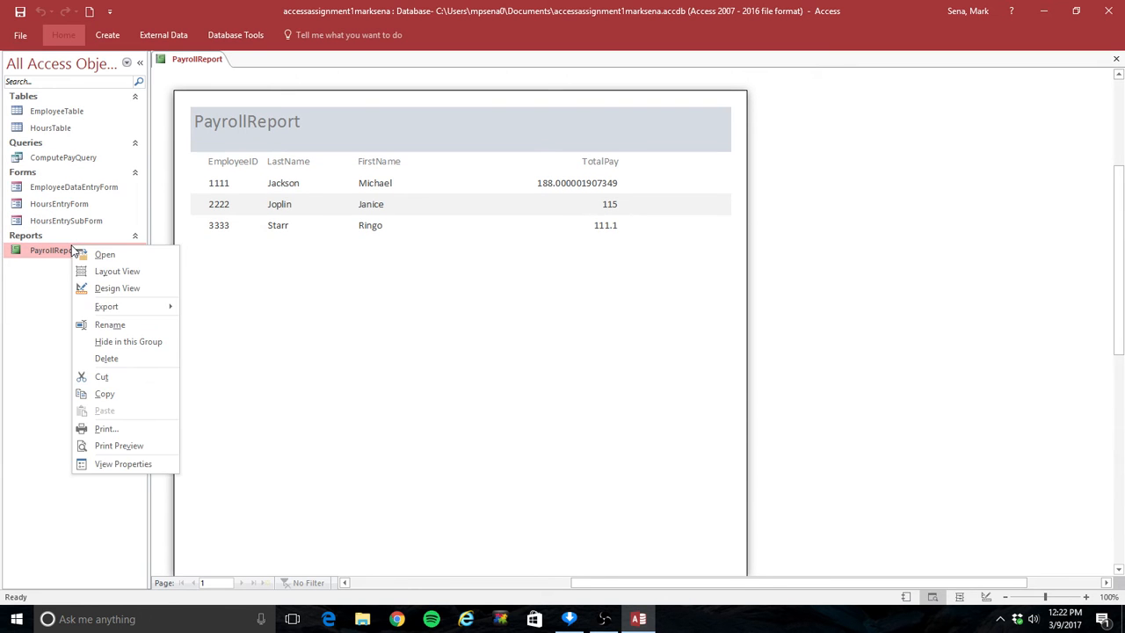
{"action": "left_click", "coordinate": [141, 287]}
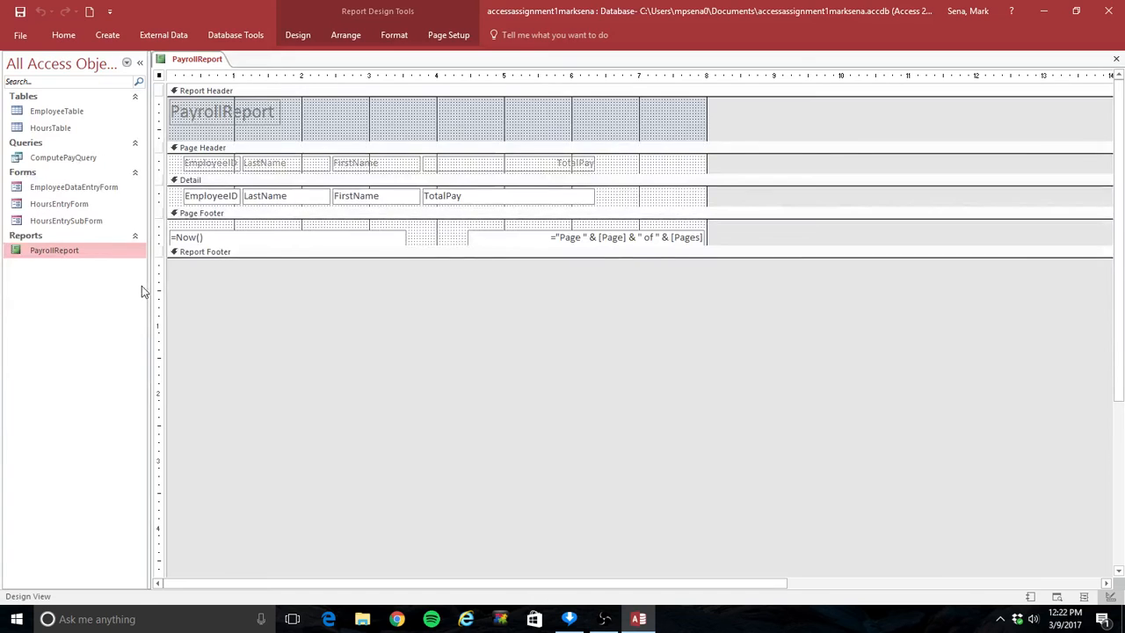
{"action": "left_click", "coordinate": [223, 110]}
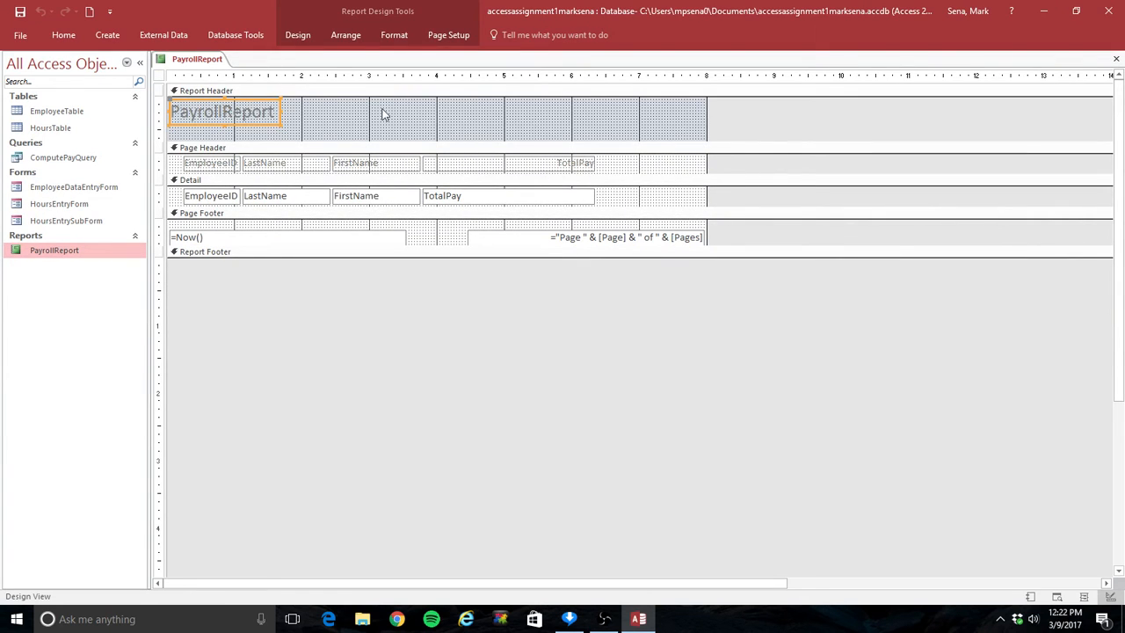
{"action": "left_click", "coordinate": [221, 114]}
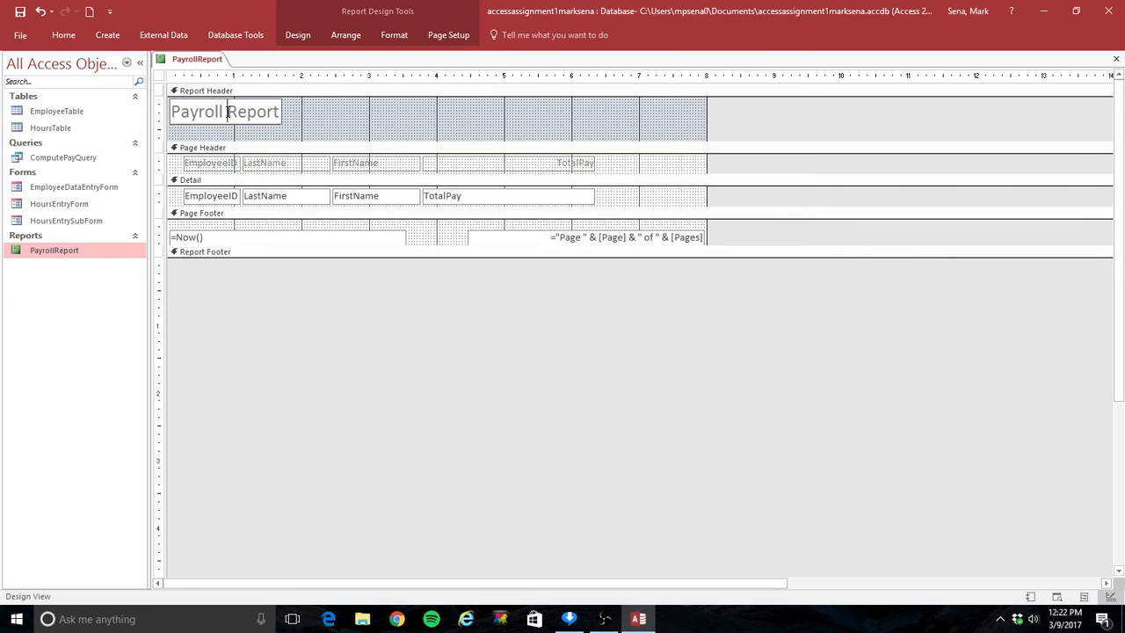
- Change the page header labels to read "Employee ID", "Last Name", "First Name" and "Total Pay"
{"action": "left_click", "coordinate": [227, 164]}
{"action": "left_click", "coordinate": [230, 164]}
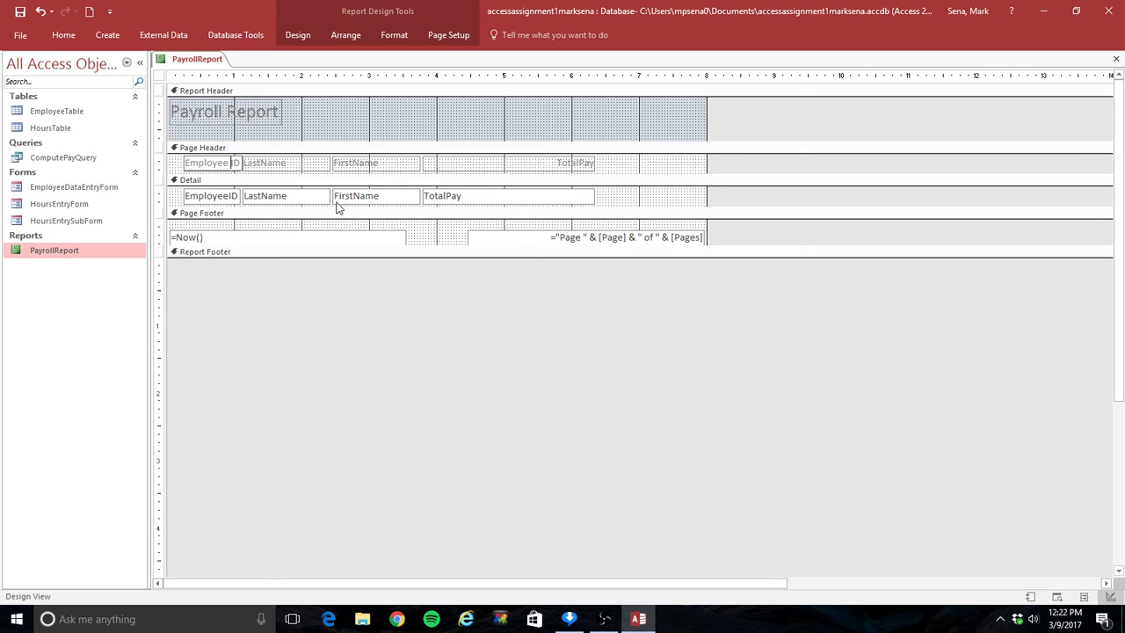
{"action": "left_click", "coordinate": [264, 160]}
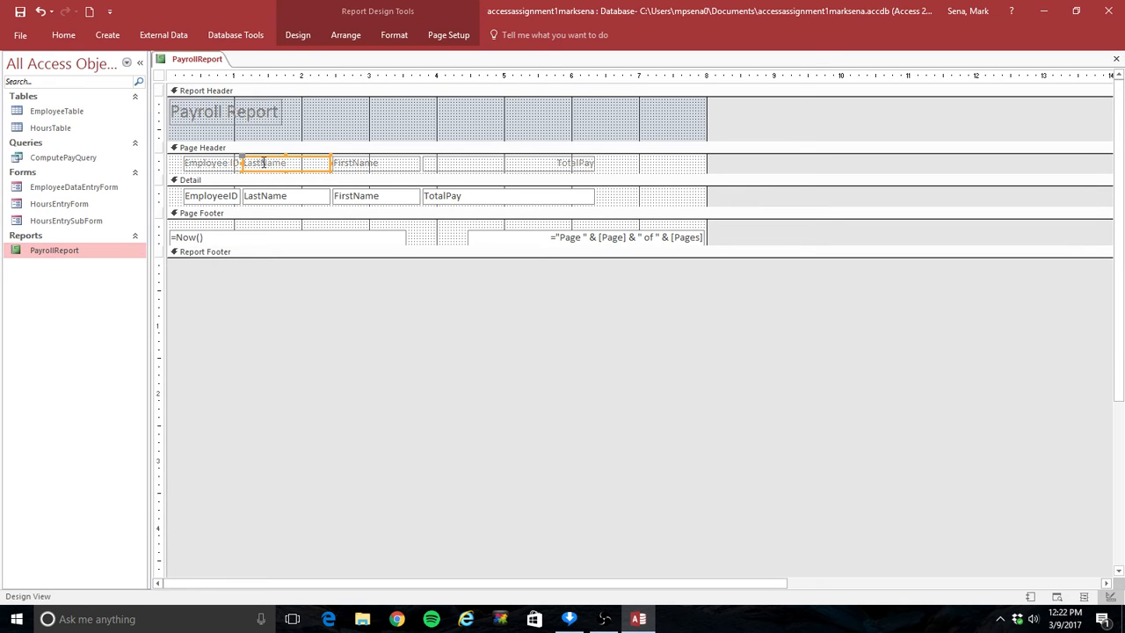
{"action": "left_click", "coordinate": [264, 162]}
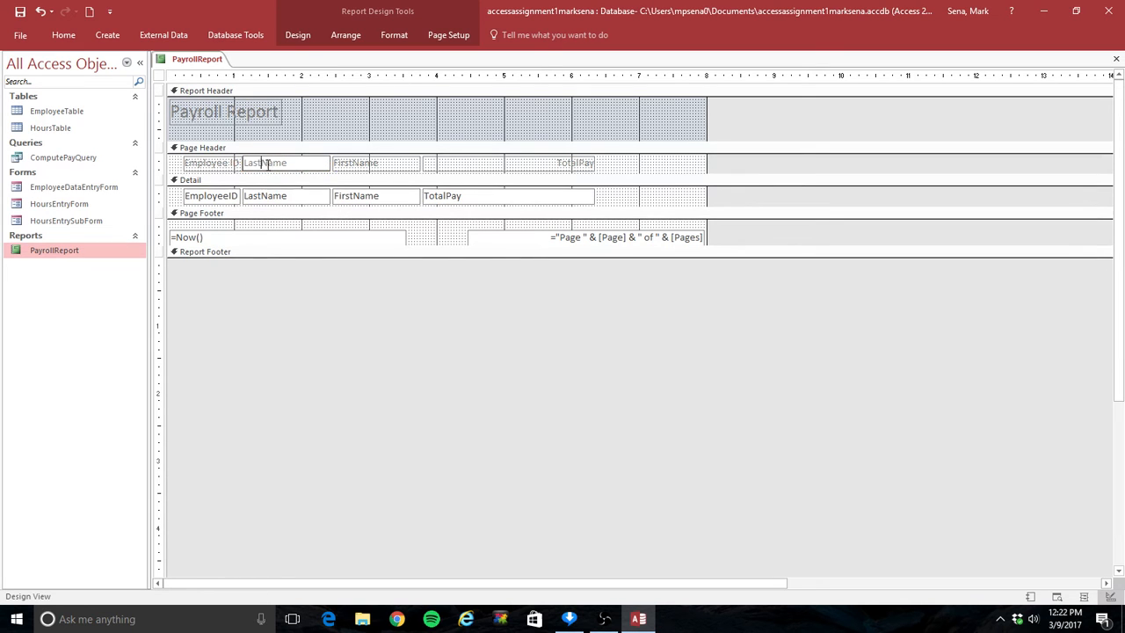
{"action": "left_click", "coordinate": [350, 165]}
{"action": "left_click", "coordinate": [355, 162]}
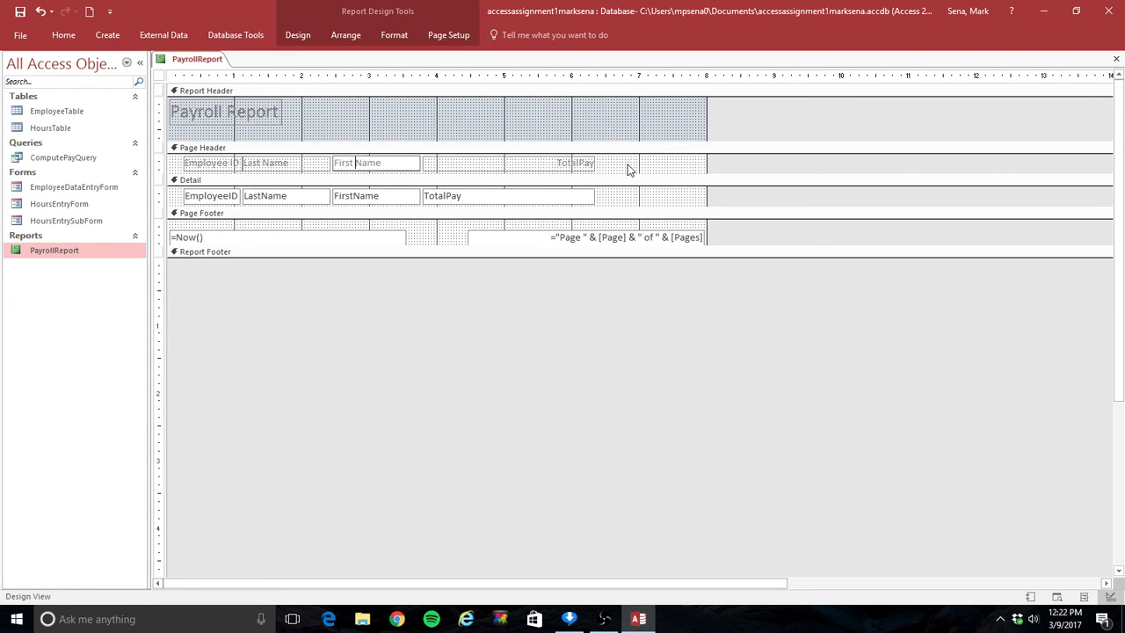
{"action": "left_click", "coordinate": [577, 164]}
{"action": "left_click", "coordinate": [578, 163]}
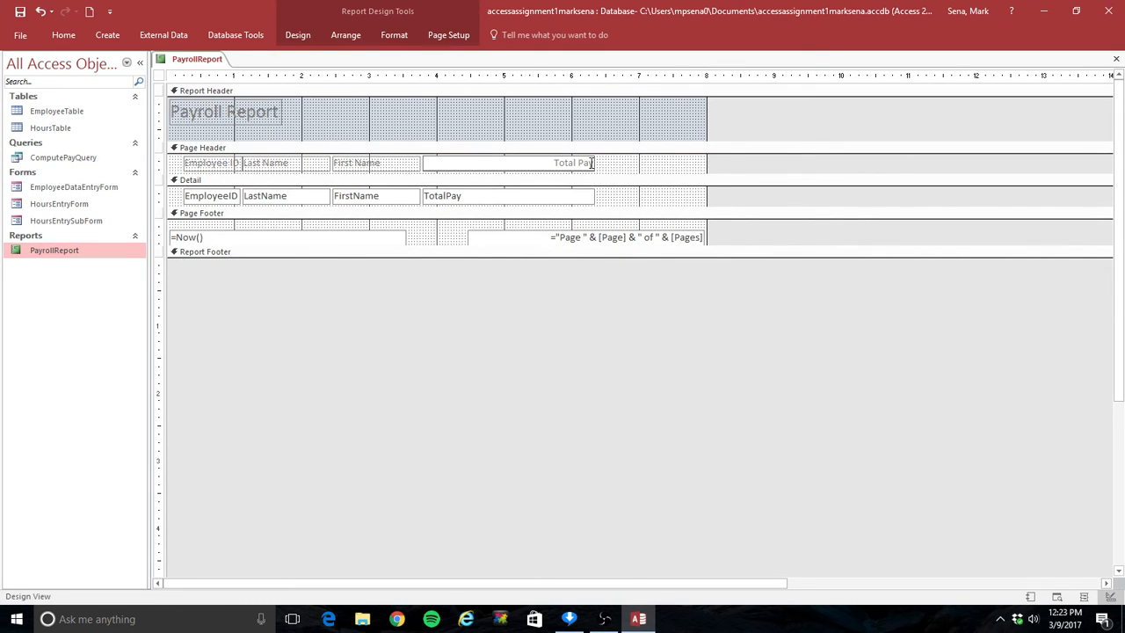
- Narrow the Total Pay header label and the TotalPay detail field so both end at about 4.5 on the horizontal ruler
{"action": "left_click_drag", "start_coordinate": [594, 161], "coordinate": [470, 168]}
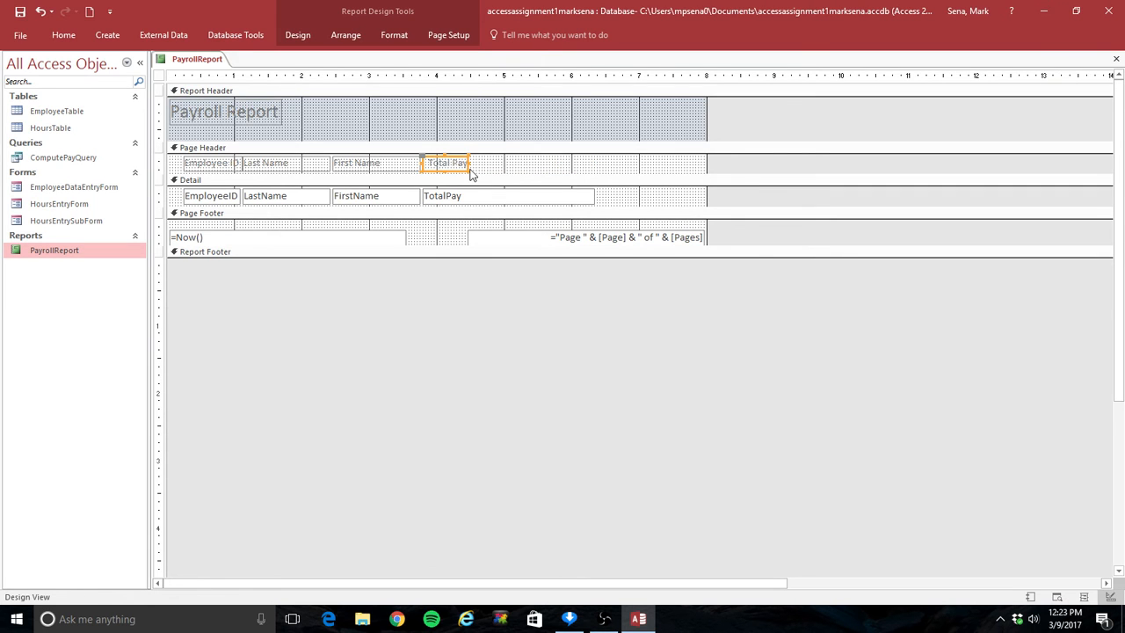
{"action": "left_click", "coordinate": [584, 200]}
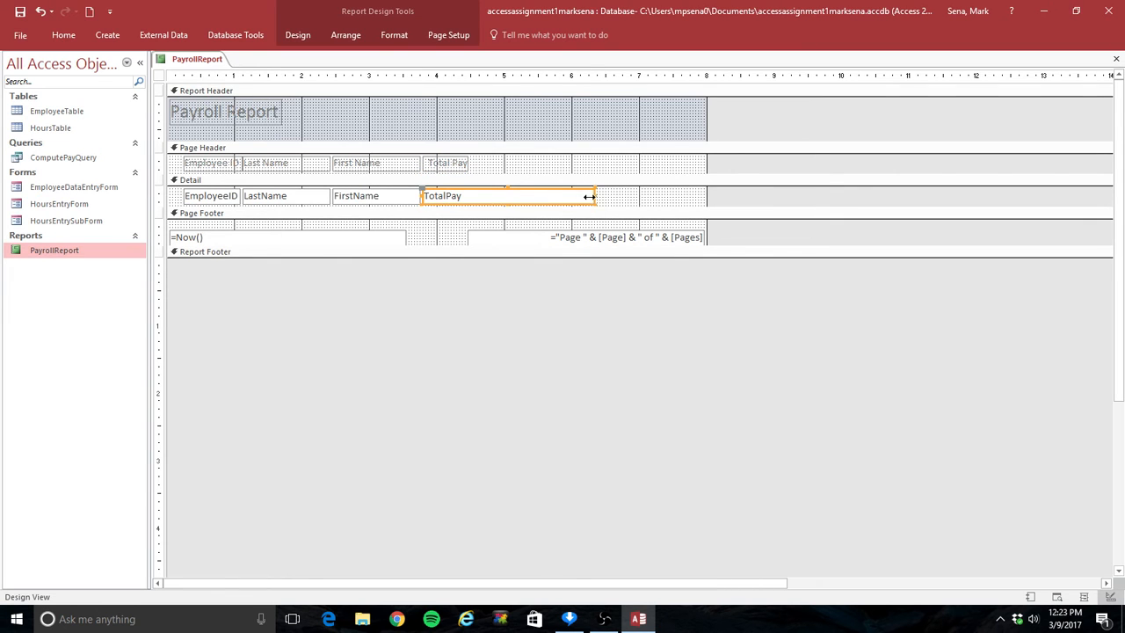
{"action": "left_click_drag", "start_coordinate": [589, 197], "coordinate": [465, 201]}
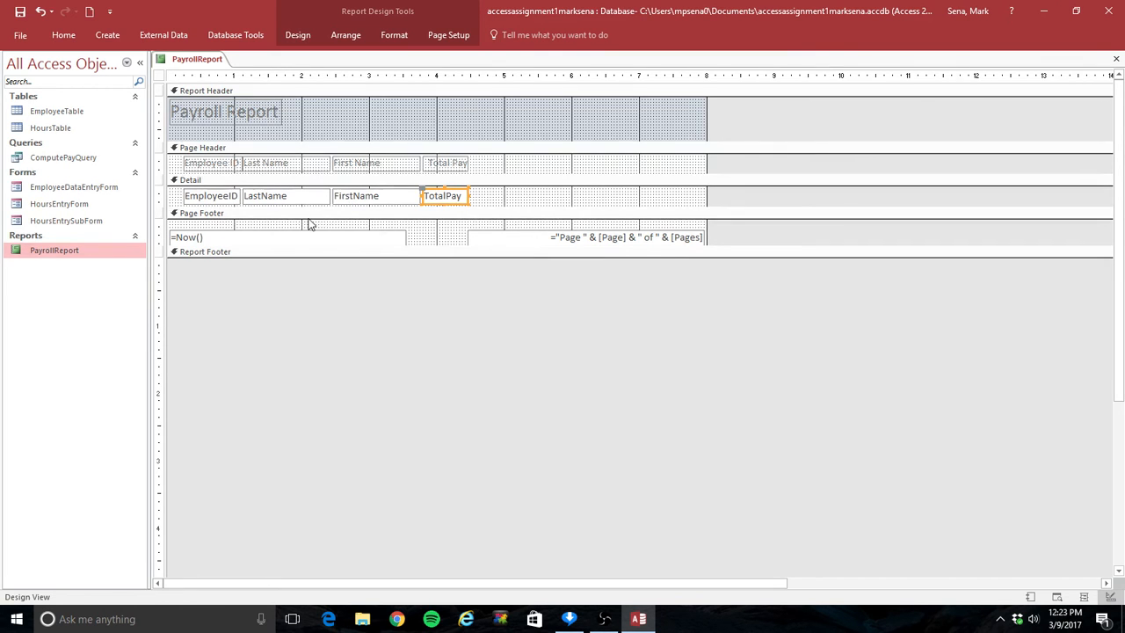
- Center the text of the EmployeeID, LastName, FirstName and TotalPay fields in the Detail section
{"action": "left_click", "coordinate": [200, 198]}
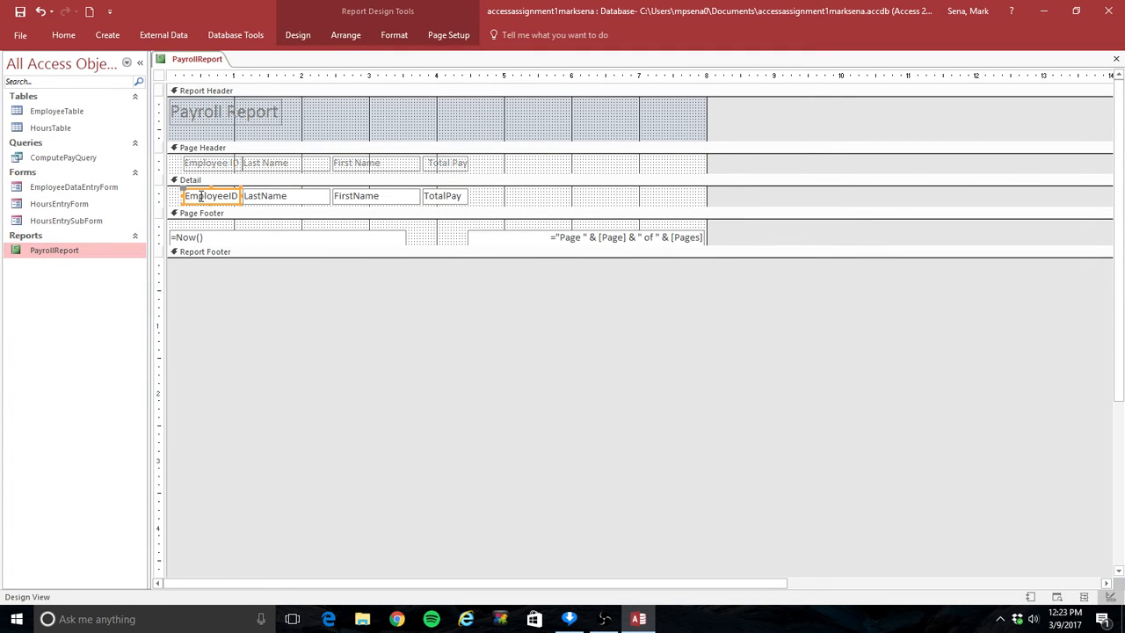
{"action": "left_click", "coordinate": [63, 37]}
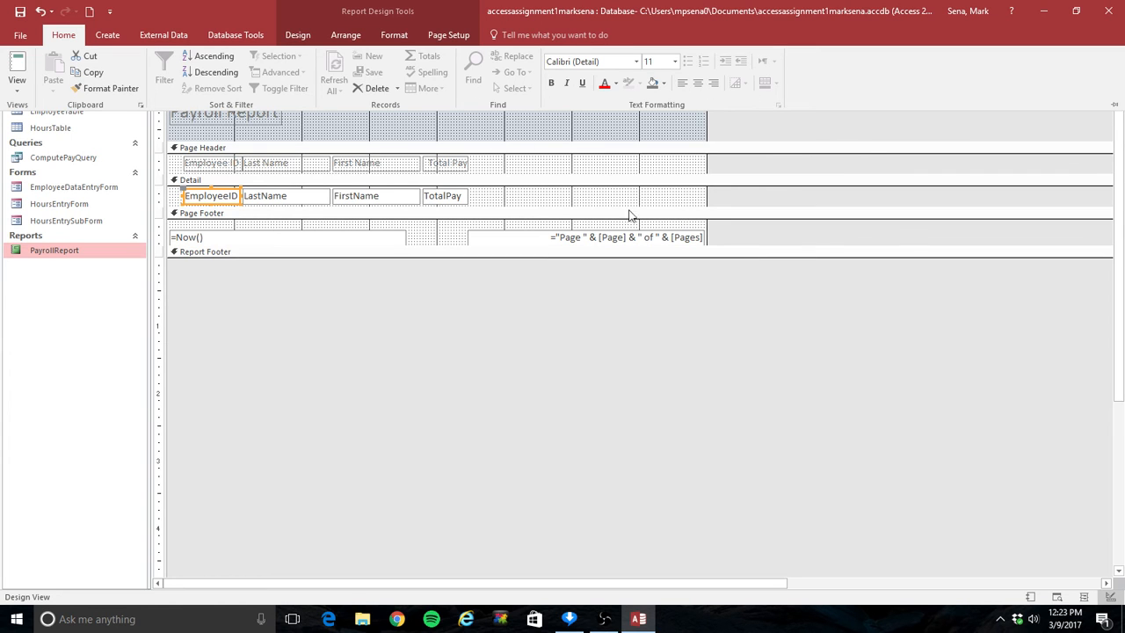
{"action": "left_click", "coordinate": [697, 85]}
{"action": "left_click", "coordinate": [306, 200]}
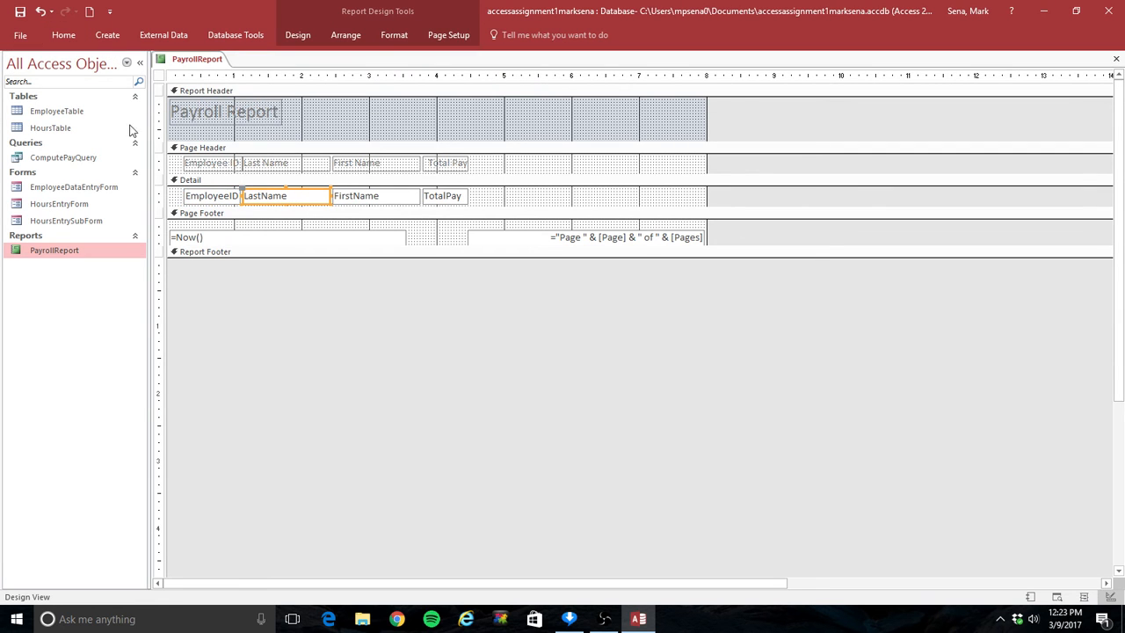
{"action": "left_click", "coordinate": [63, 34]}
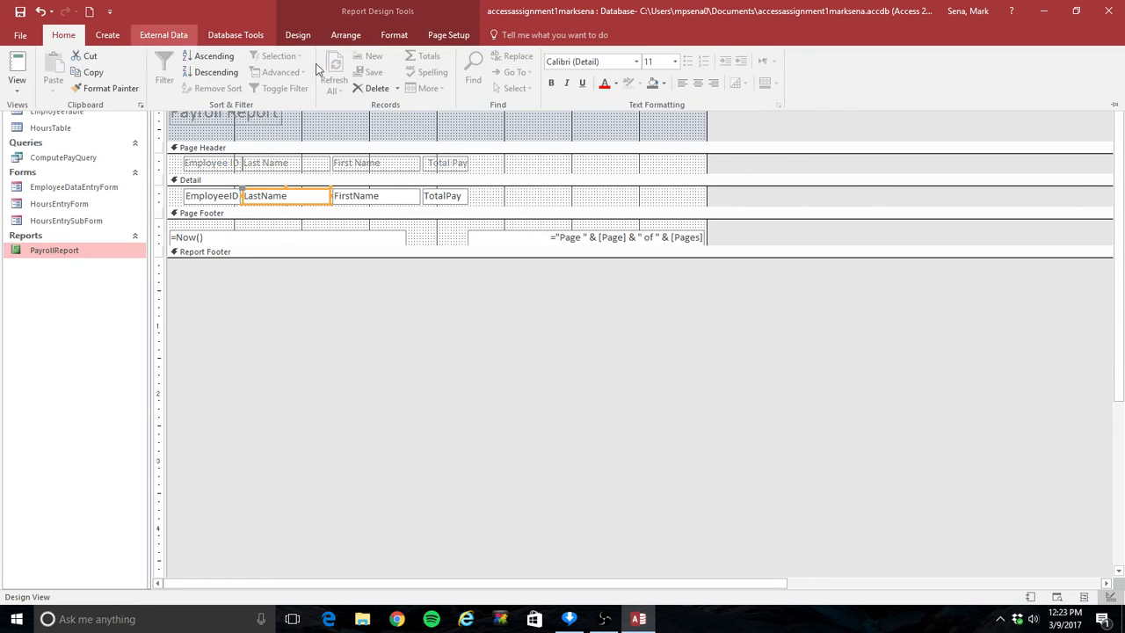
{"action": "left_click", "coordinate": [698, 84]}
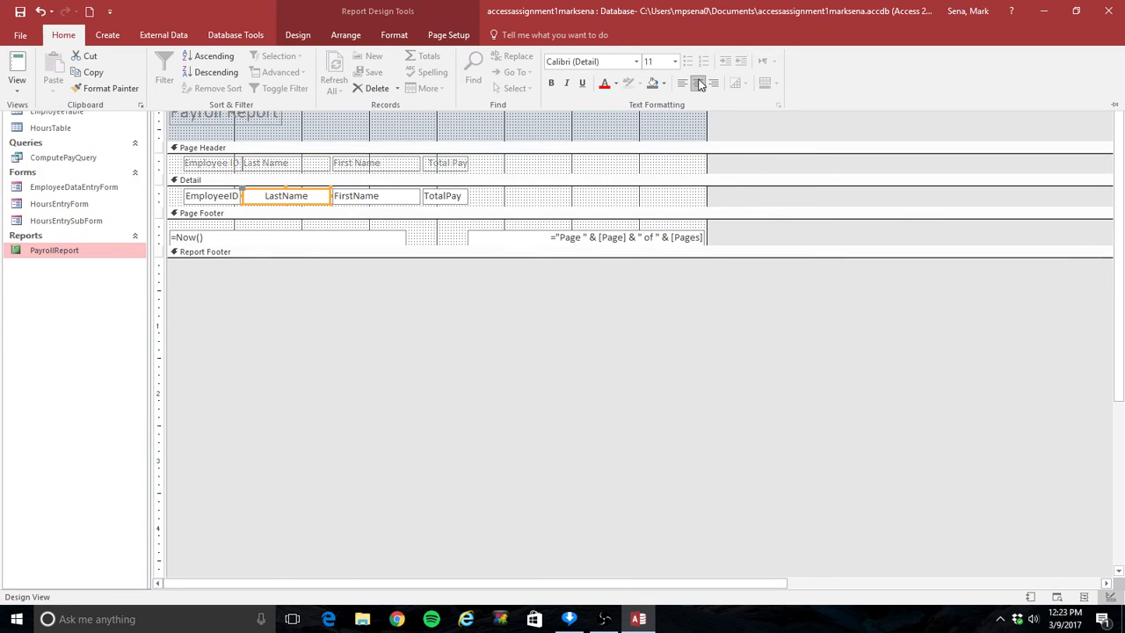
{"action": "left_click", "coordinate": [383, 201]}
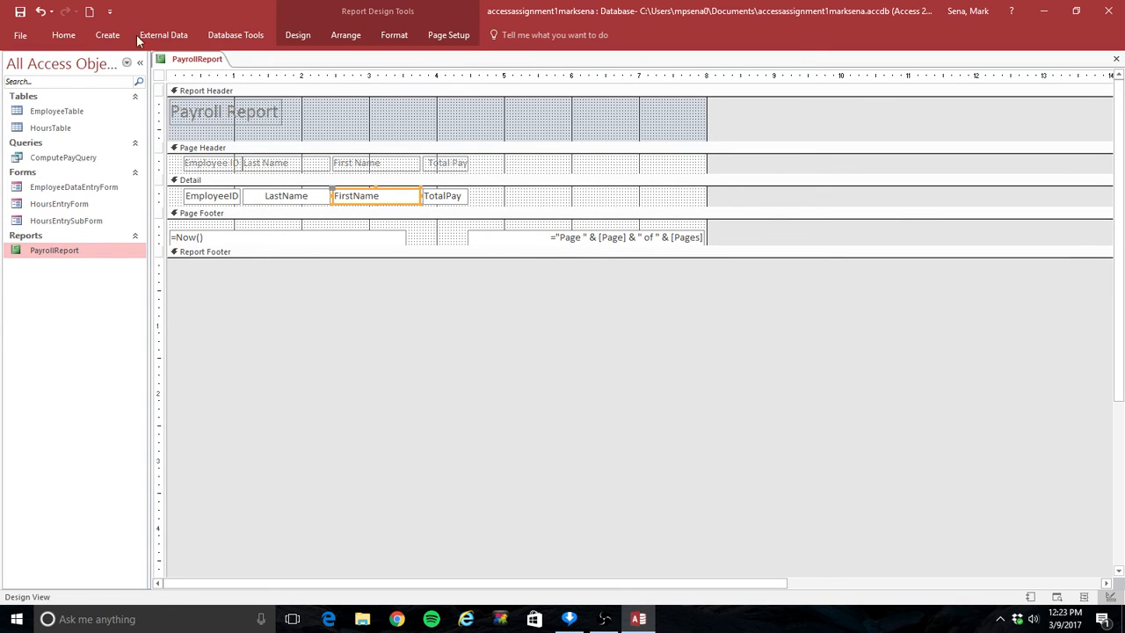
{"action": "left_click", "coordinate": [64, 35]}
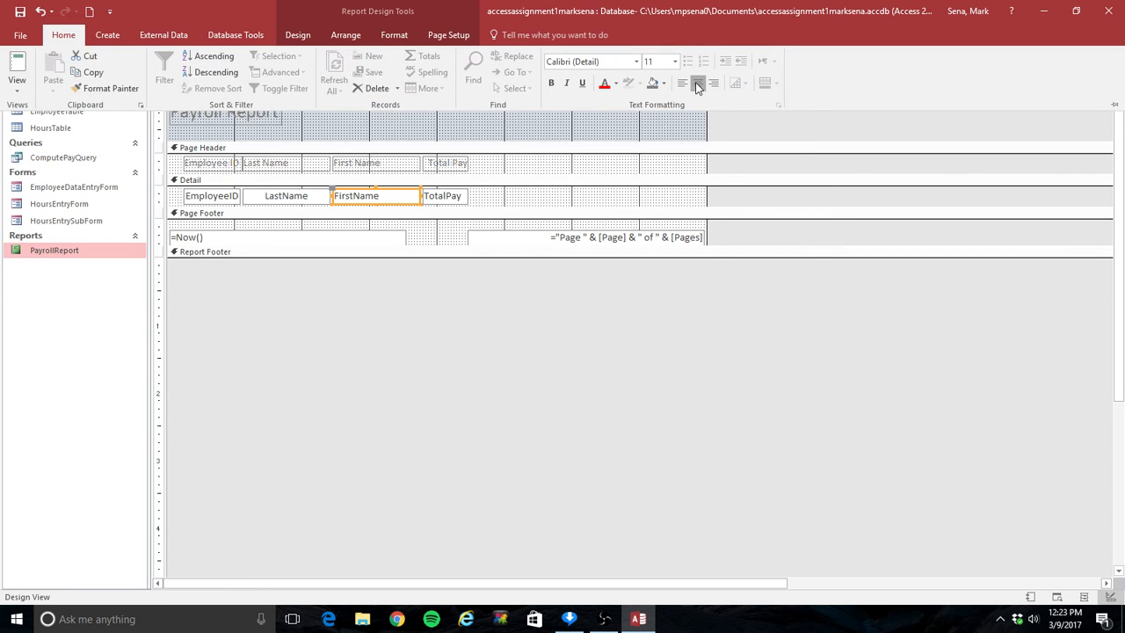
{"action": "left_click", "coordinate": [698, 83]}
{"action": "left_click", "coordinate": [451, 197]}
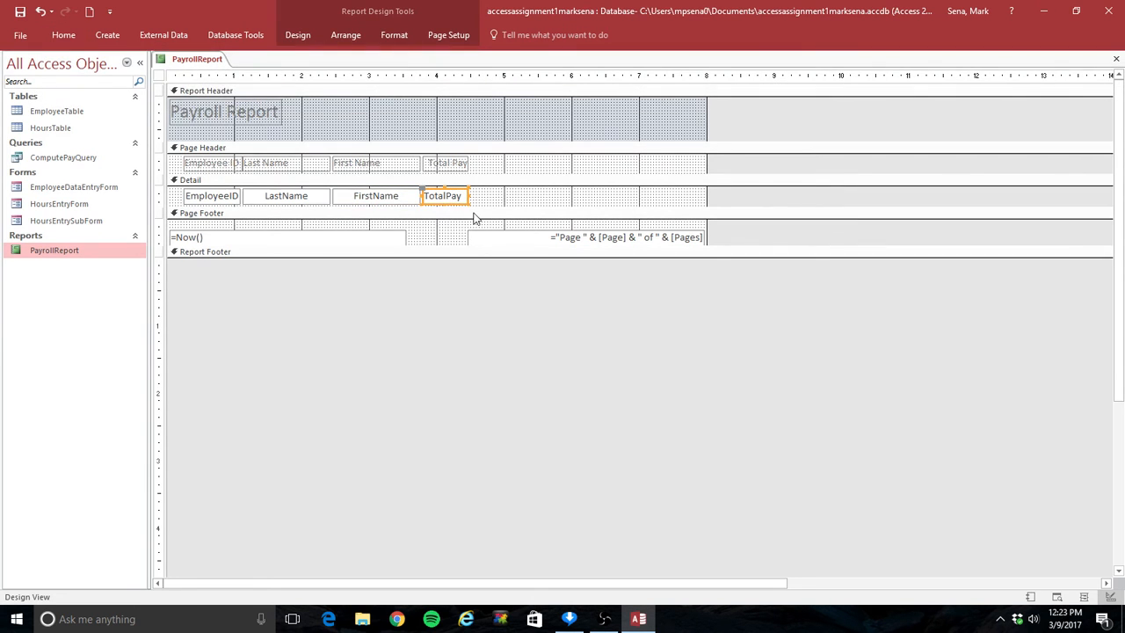
{"action": "left_click", "coordinate": [70, 34]}
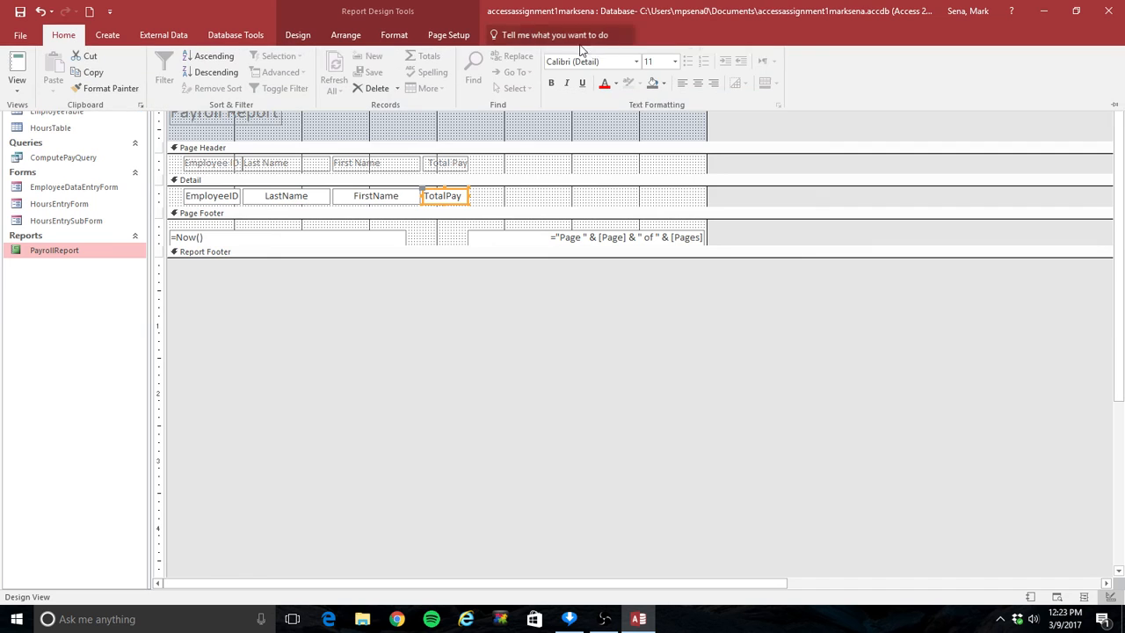
{"action": "left_click", "coordinate": [698, 83]}
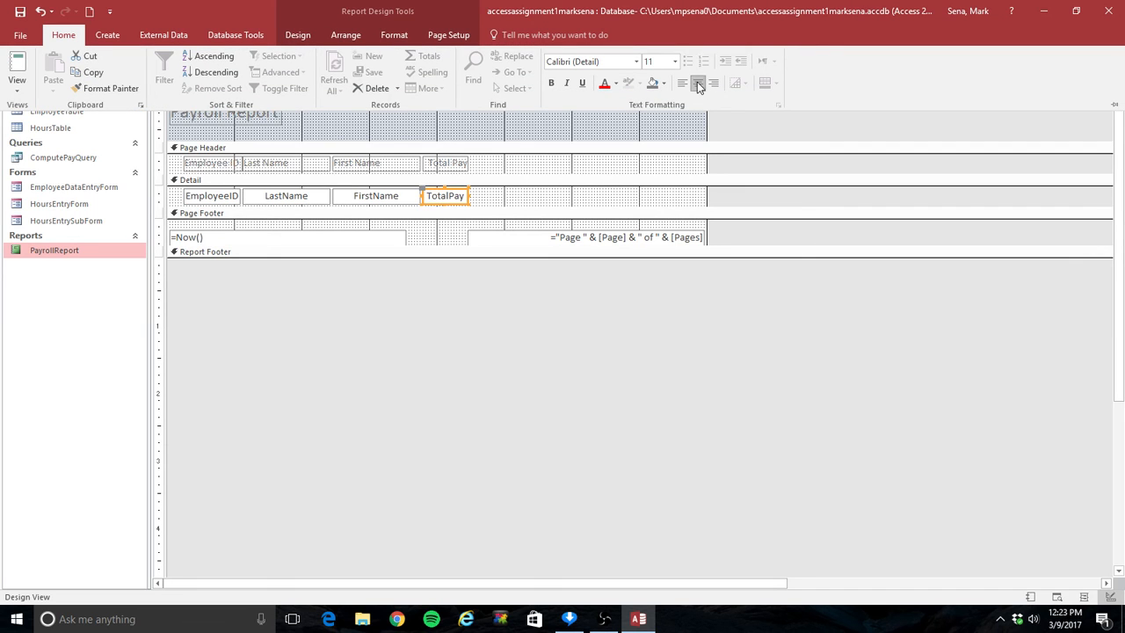
- Center the text of the Employee ID and Last Name labels in the Page Header section
{"action": "left_click", "coordinate": [212, 172]}
{"action": "left_click", "coordinate": [212, 165]}
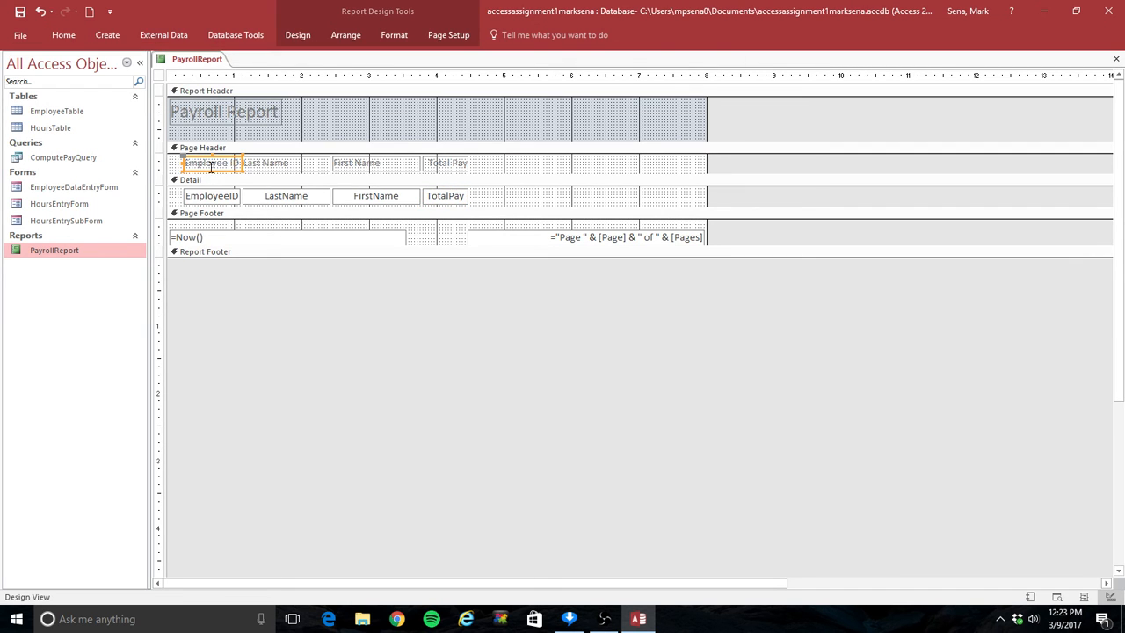
{"action": "left_click", "coordinate": [64, 34]}
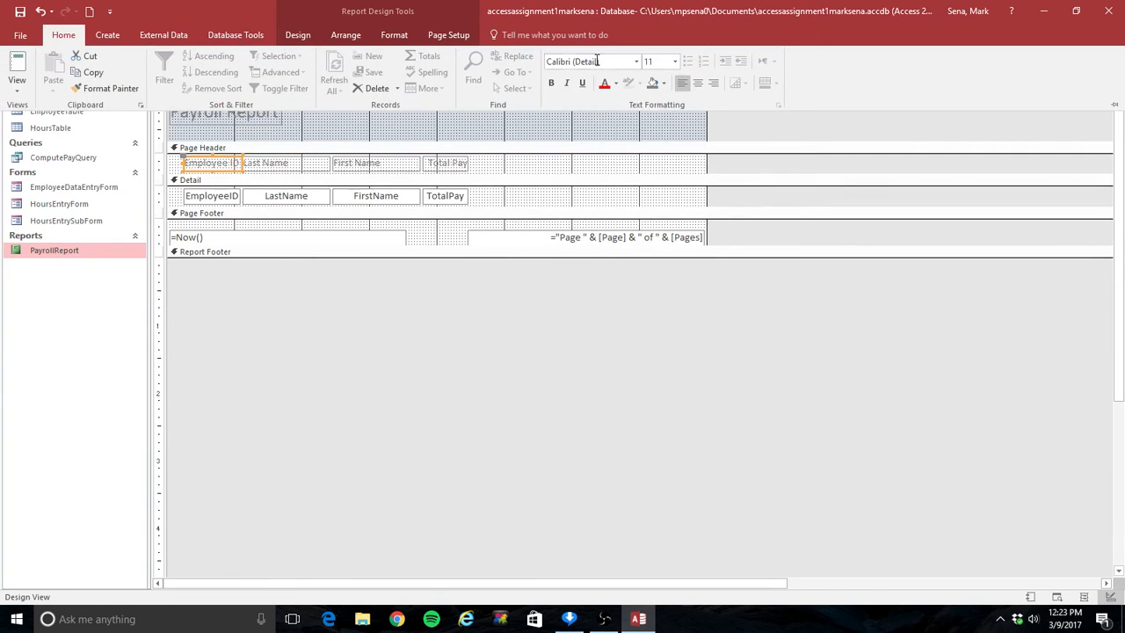
{"action": "left_click", "coordinate": [699, 90]}
{"action": "left_click", "coordinate": [699, 88]}
{"action": "left_click", "coordinate": [290, 169]}
{"action": "left_click", "coordinate": [285, 165]}
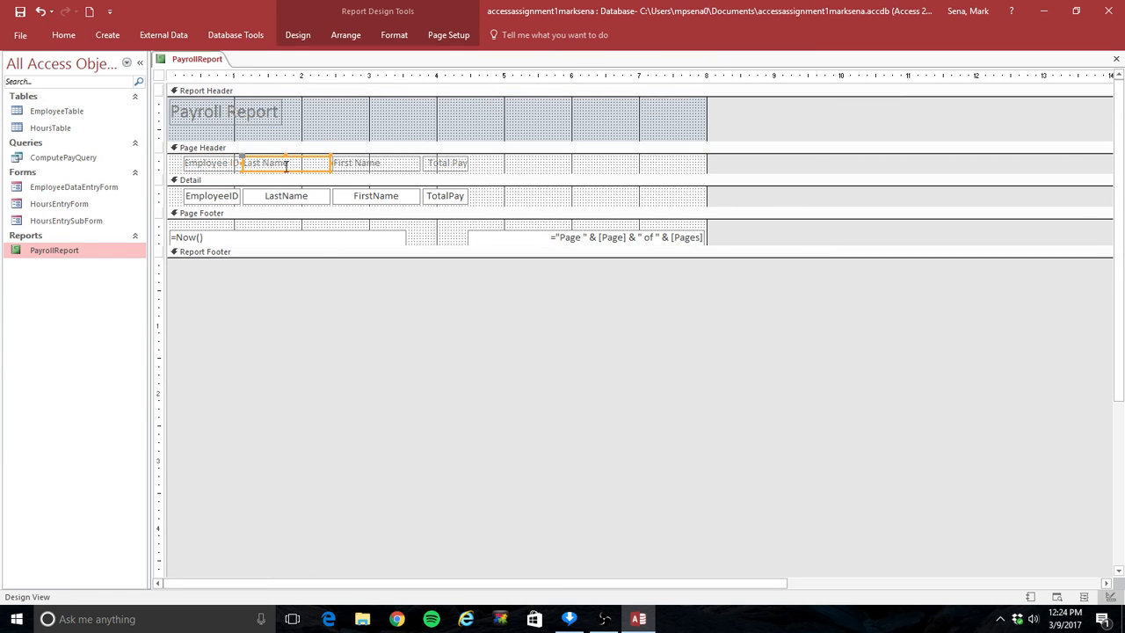
{"action": "left_click", "coordinate": [66, 36]}
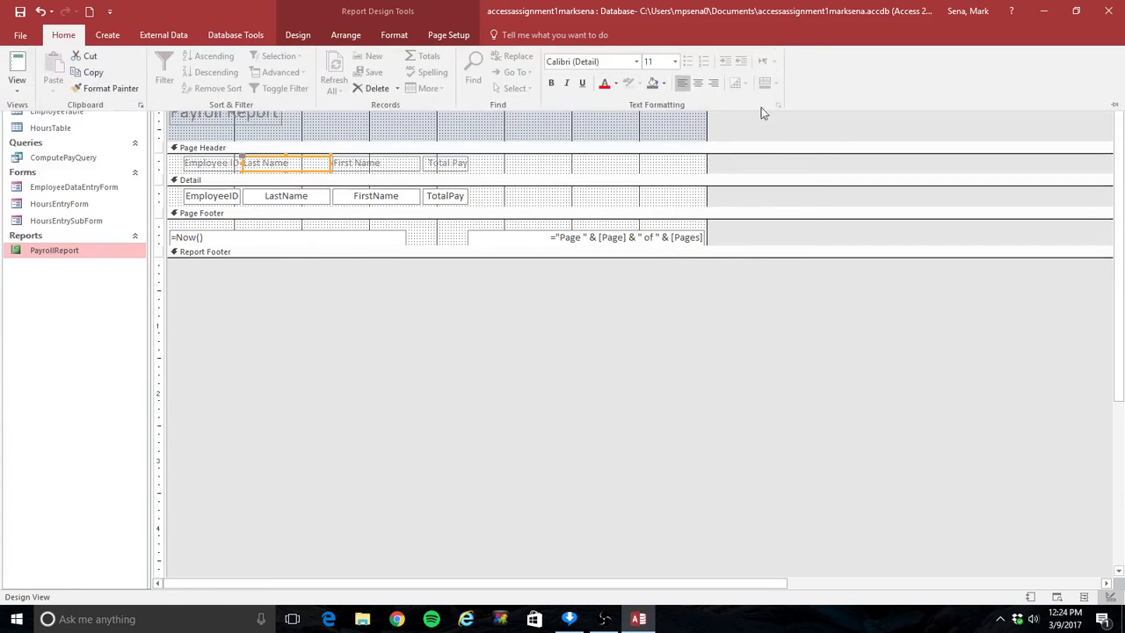
{"action": "left_click", "coordinate": [699, 87]}
- Center the text of the First Name and Total Pay labels in the Page Header section
{"action": "left_click", "coordinate": [353, 167]}
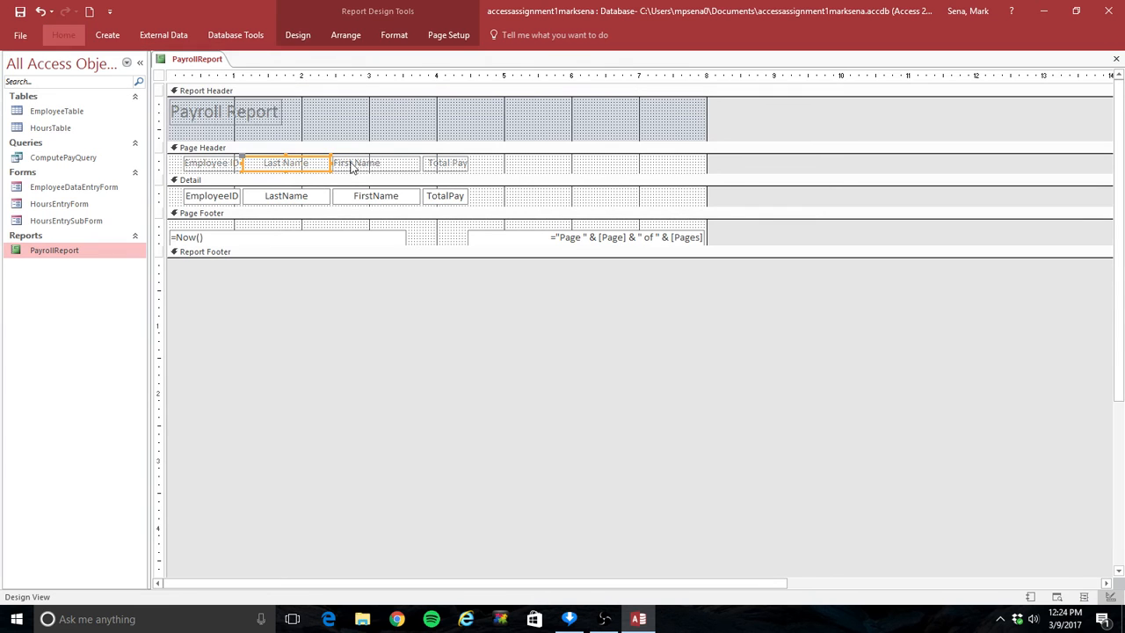
{"action": "left_click", "coordinate": [353, 167]}
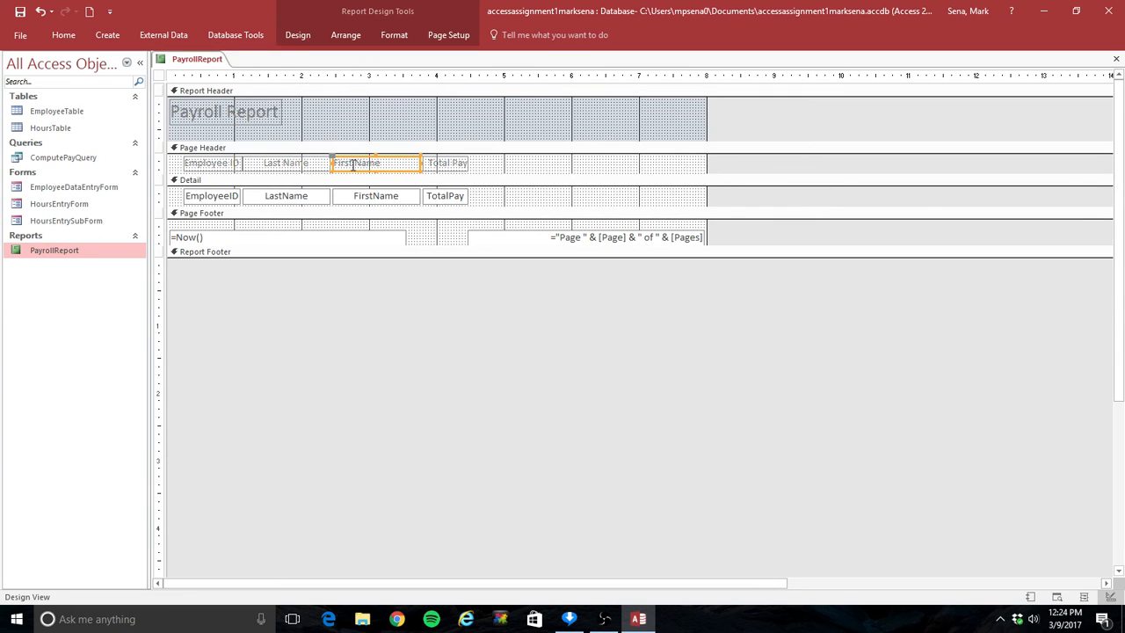
{"action": "left_click", "coordinate": [64, 36]}
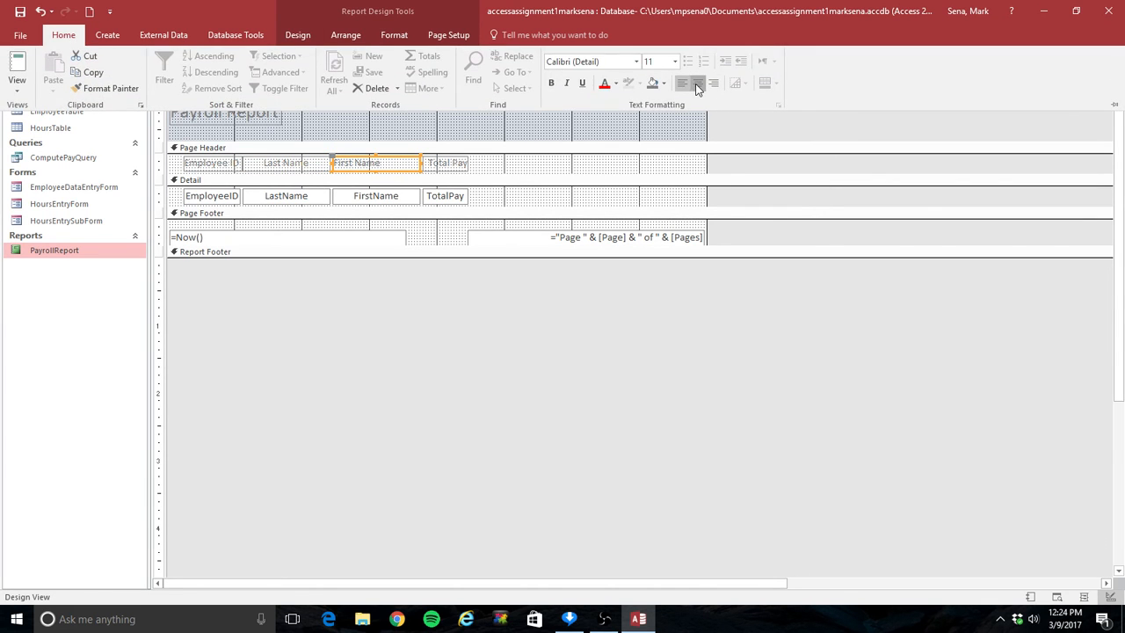
{"action": "left_click", "coordinate": [698, 82]}
{"action": "left_click", "coordinate": [459, 167]}
{"action": "left_click", "coordinate": [459, 167]}
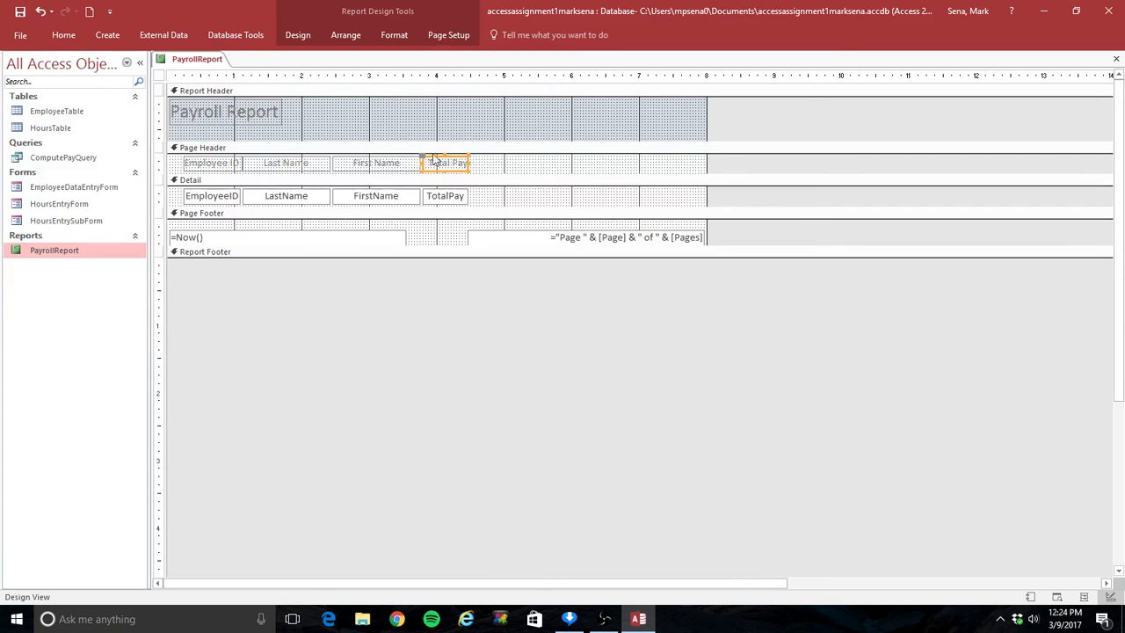
{"action": "left_click", "coordinate": [62, 37]}
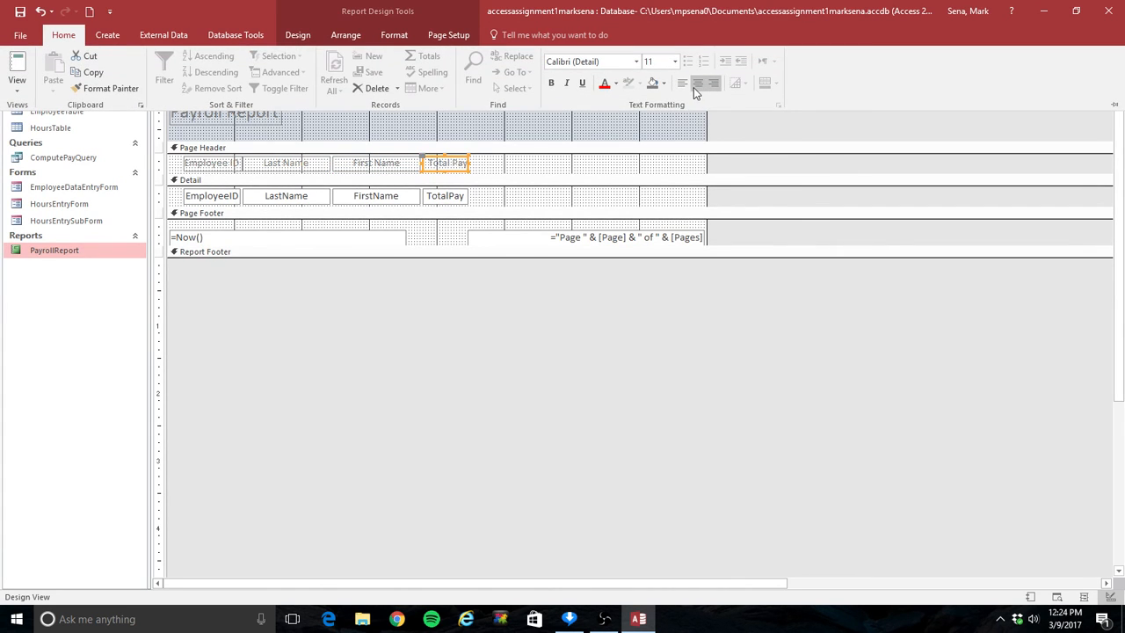
{"action": "left_click", "coordinate": [698, 83]}
- Display PayrollReport in Report View and check the values in the Total Pay column
{"action": "left_click", "coordinate": [1121, 316]}
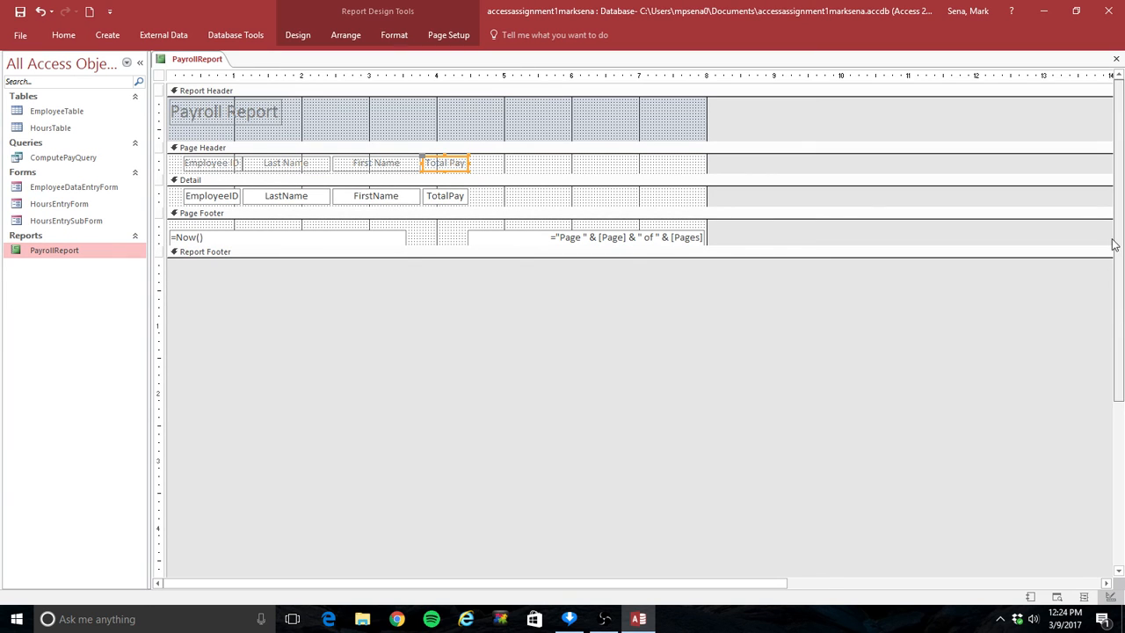
{"action": "double_click", "coordinate": [68, 259]}
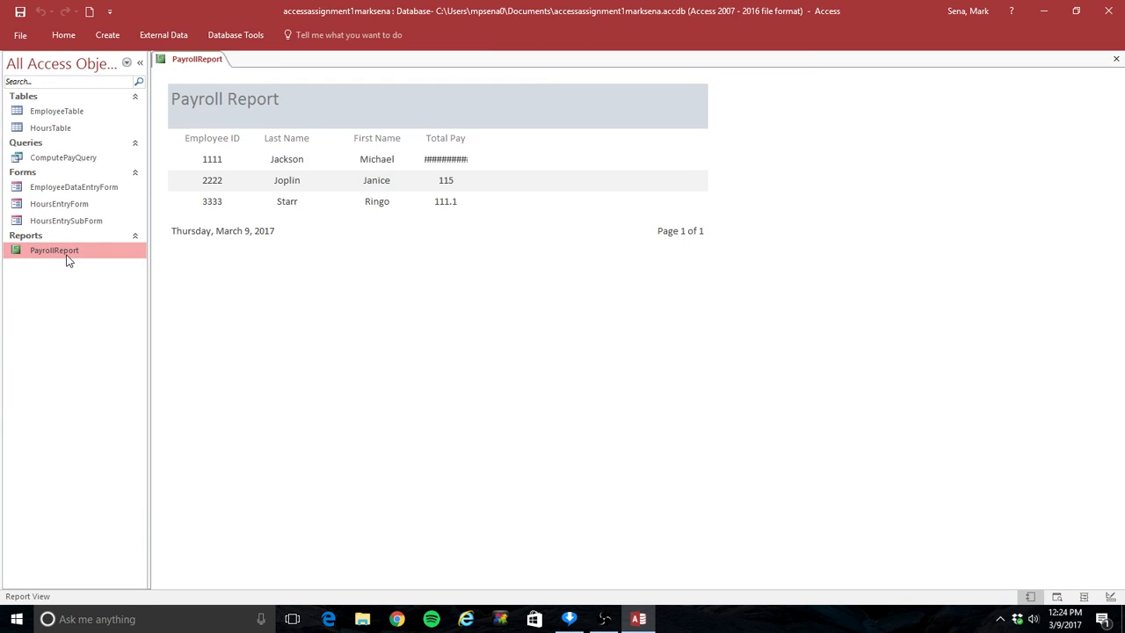
{"action": "left_click", "coordinate": [464, 161]}
- Return PayrollReport to Design View and widen the TotalPay detail field and Total Pay header label to about 5 on the horizontal ruler
{"action": "right_click", "coordinate": [109, 258]}
{"action": "left_click", "coordinate": [191, 298]}
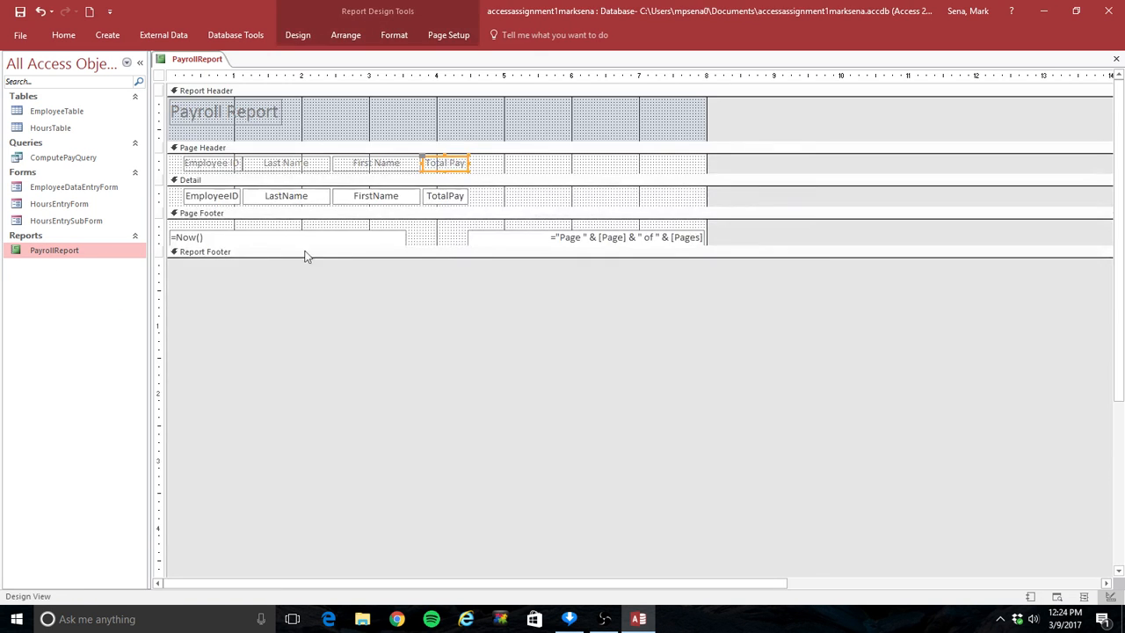
{"action": "left_click", "coordinate": [459, 196]}
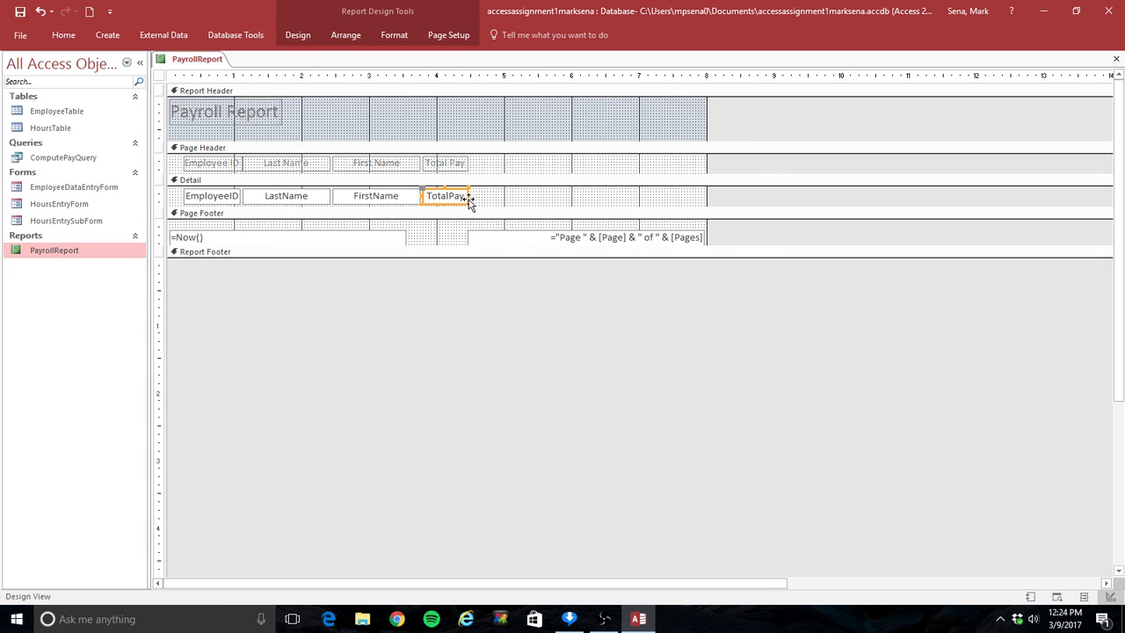
{"action": "left_click_drag", "start_coordinate": [470, 197], "coordinate": [501, 196]}
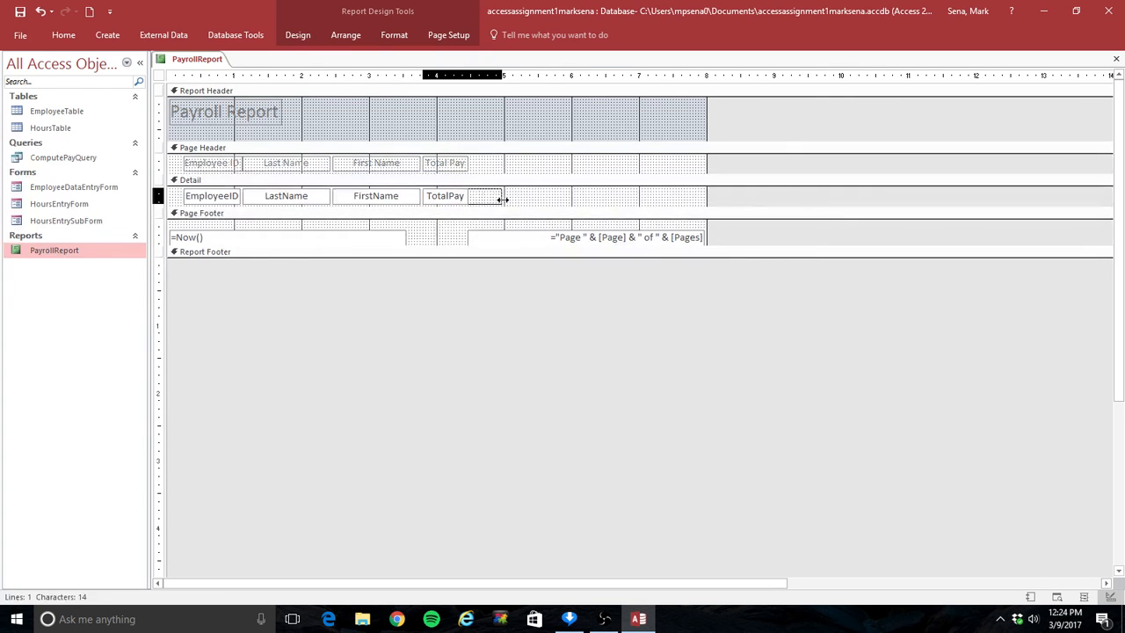
{"action": "left_click", "coordinate": [467, 165]}
{"action": "left_click_drag", "start_coordinate": [466, 163], "coordinate": [499, 164]}
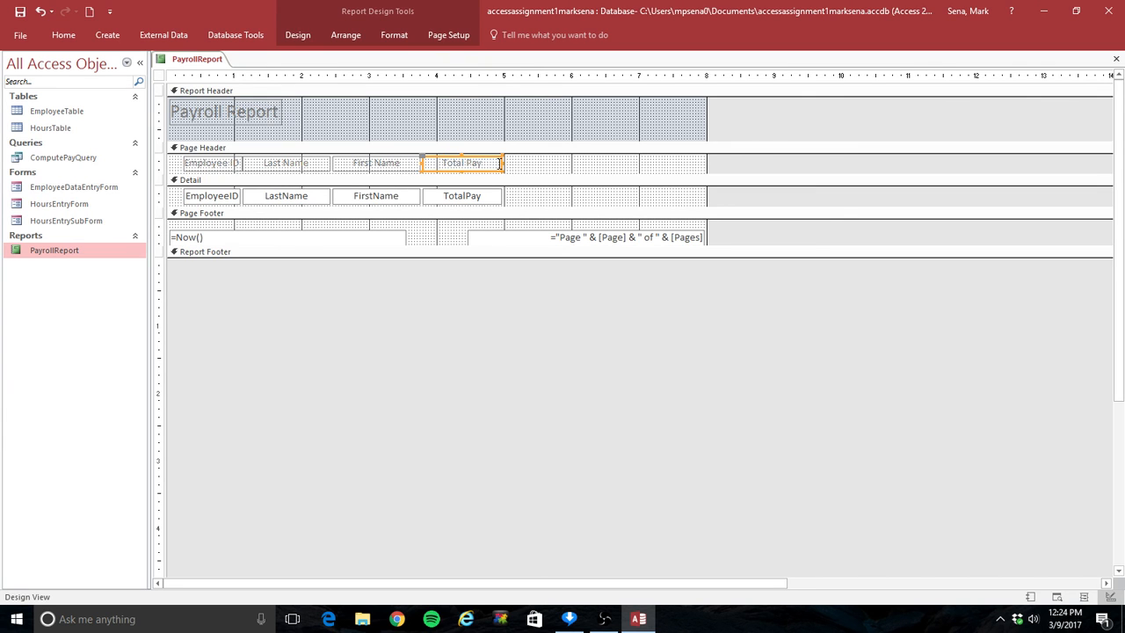
- Display PayrollReport in Report View to check the widened column, and close the report, saving its design changes
{"action": "left_click", "coordinate": [61, 254]}
{"action": "double_click", "coordinate": [62, 254]}
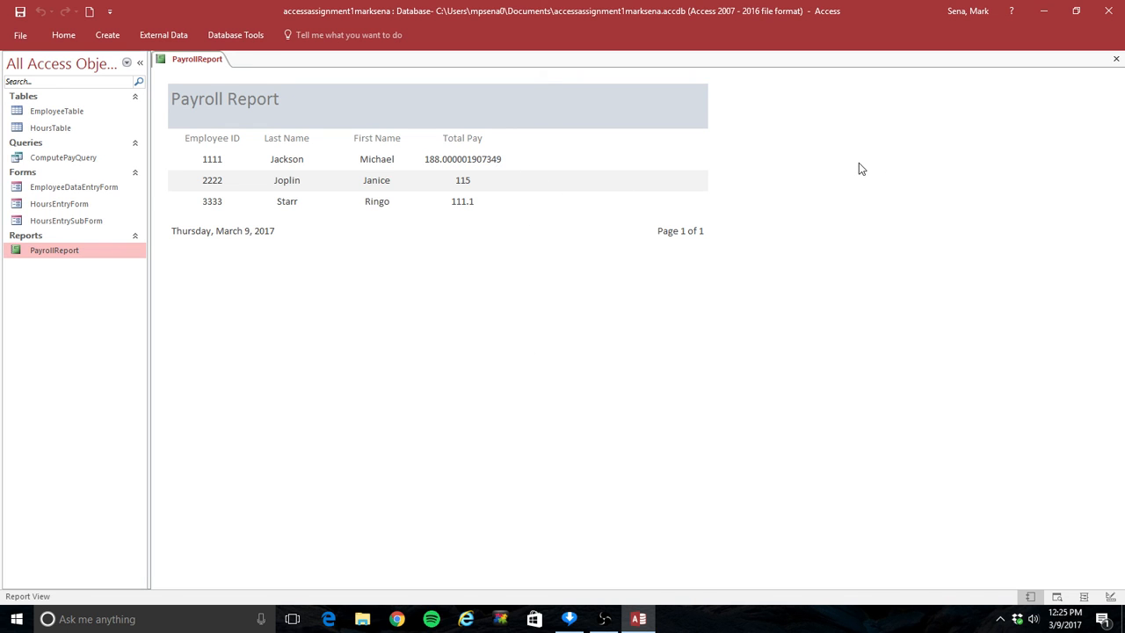
{"action": "left_click", "coordinate": [1117, 59]}
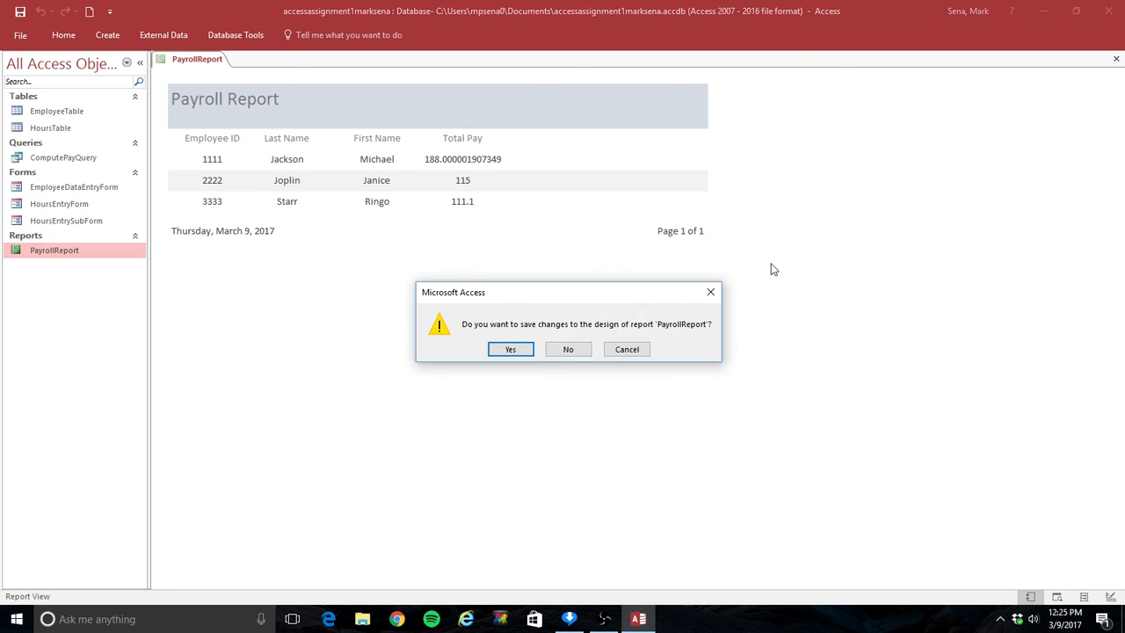
{"action": "left_click", "coordinate": [506, 350]}
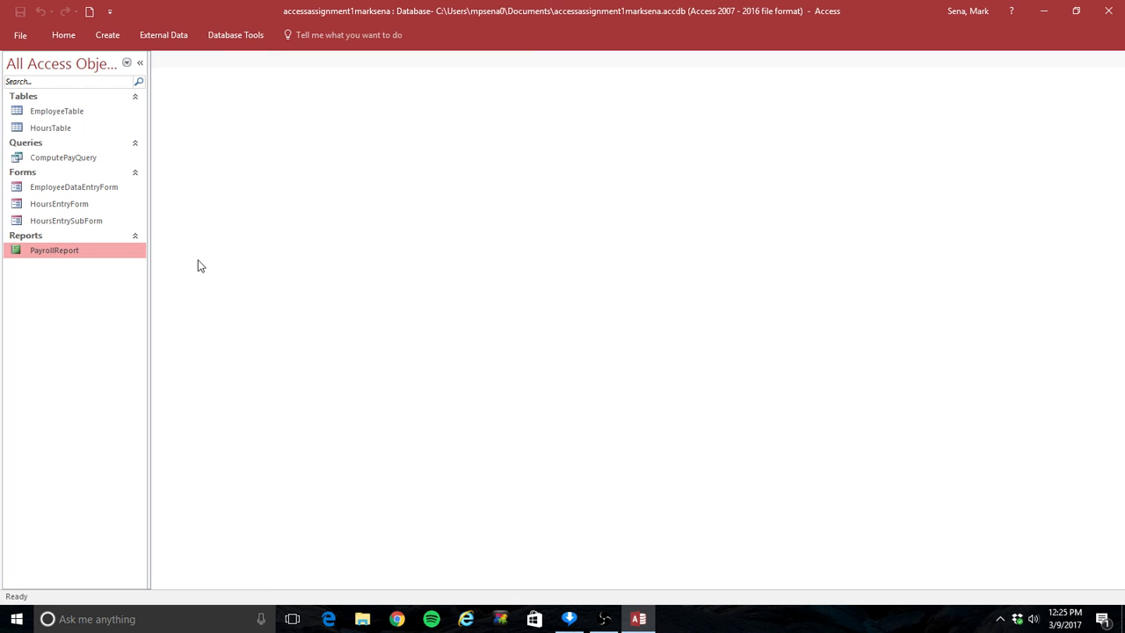
{"action": "left_click", "coordinate": [605, 621]}
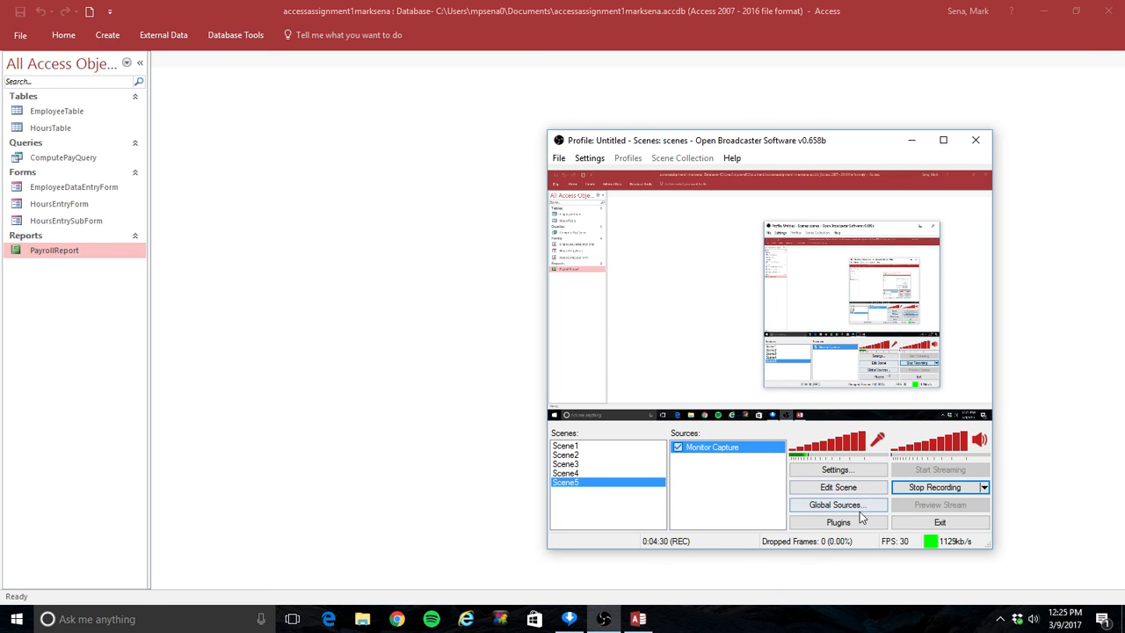